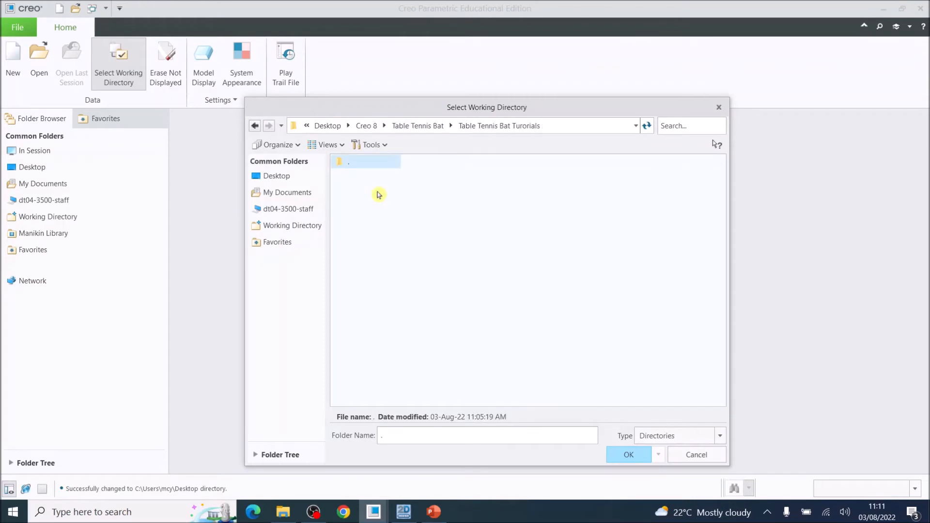
# Set Table Tennis Bat Turorials as the working directory and create a solid part named Bat_ProfileA from the default template
pyautogui.click(625, 455)
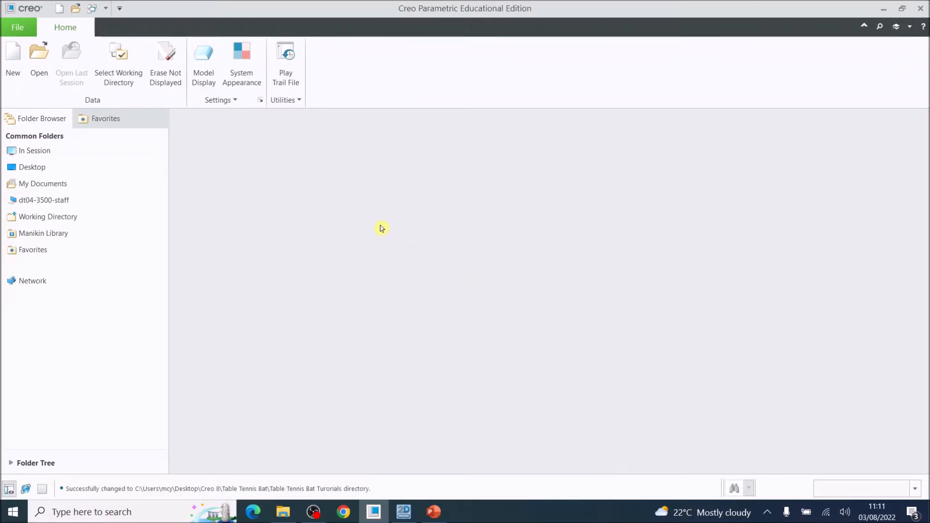
pyautogui.click(16, 63)
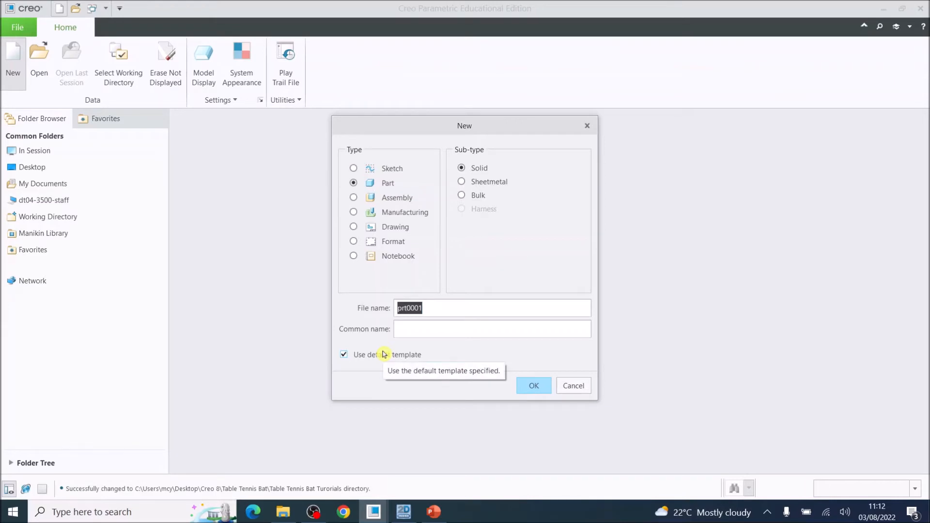
pyautogui.write('Bat')
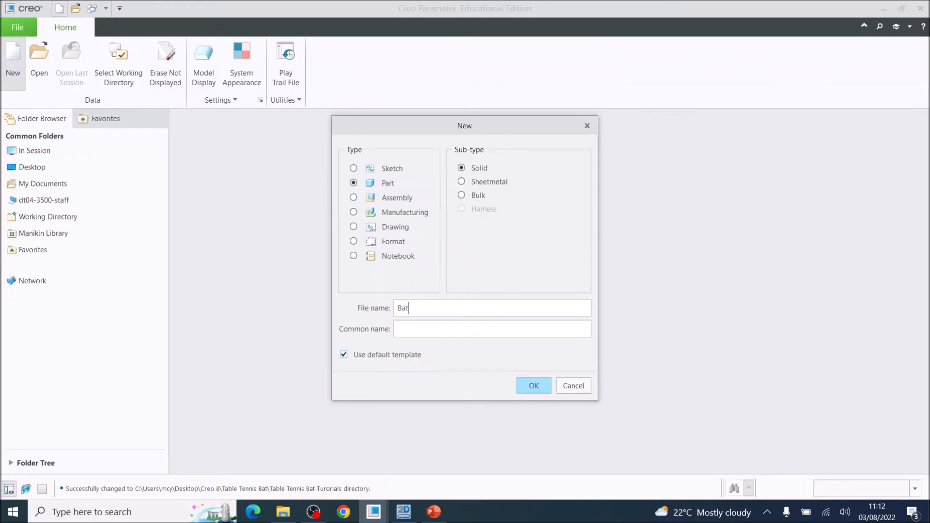
pyautogui.write('_P')
pyautogui.press('BackSpace')
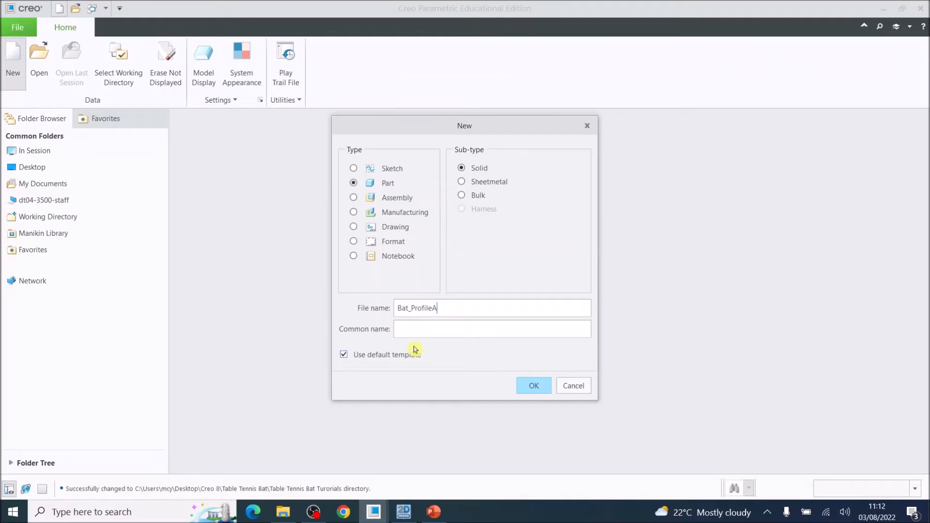
pyautogui.click(532, 386)
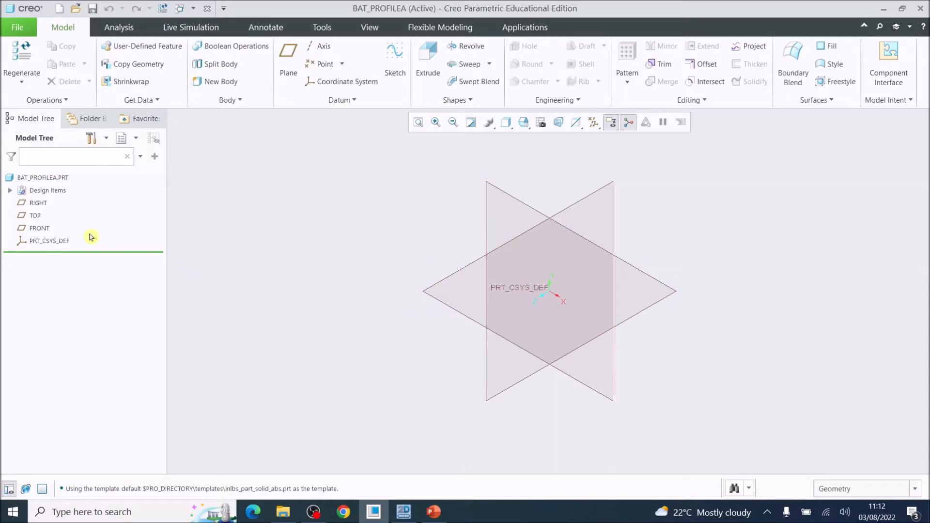
# Start a sketch on the TOP plane and draw a construction center rectangle about 343 by 220 centred on the origin
pyautogui.click(453, 311)
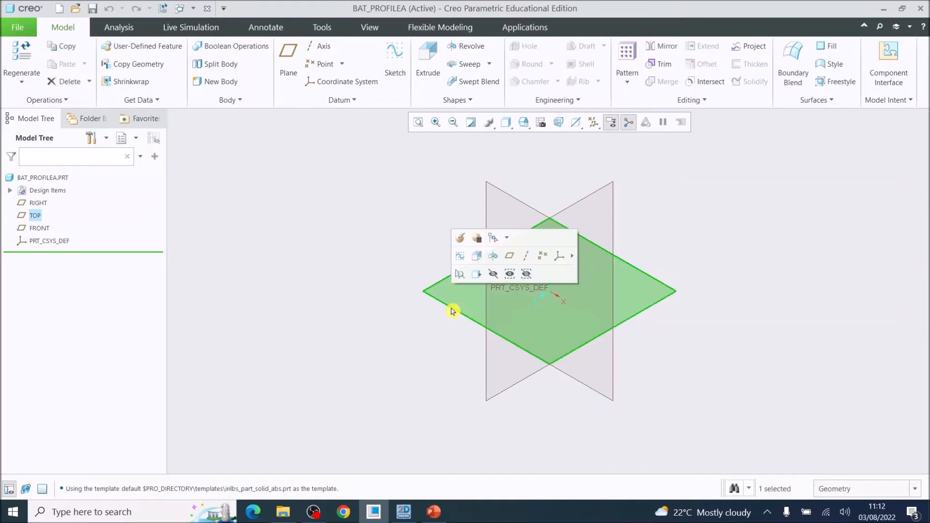
pyautogui.click(394, 66)
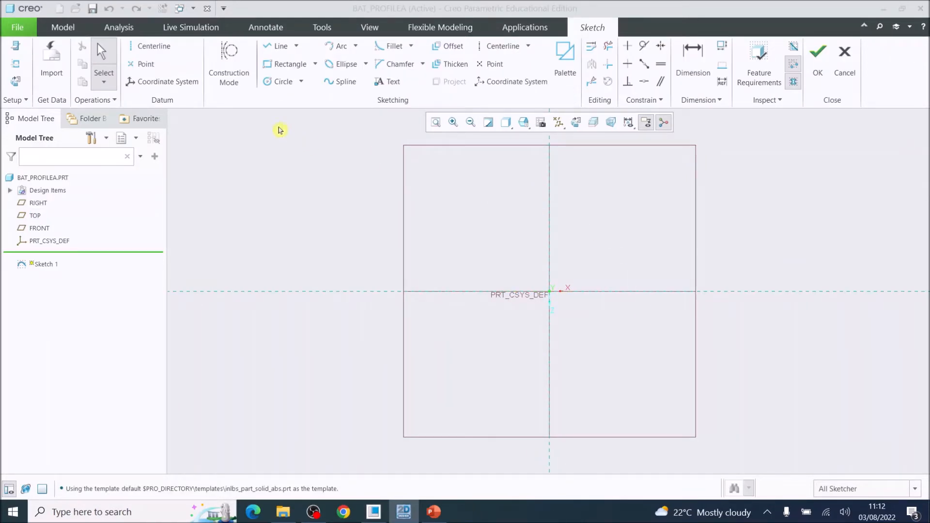
pyautogui.click(226, 68)
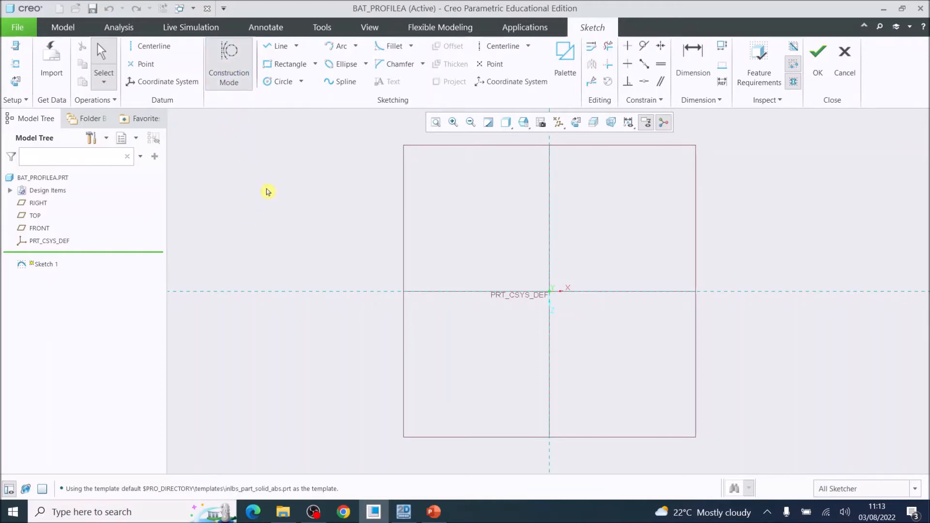
pyautogui.click(315, 65)
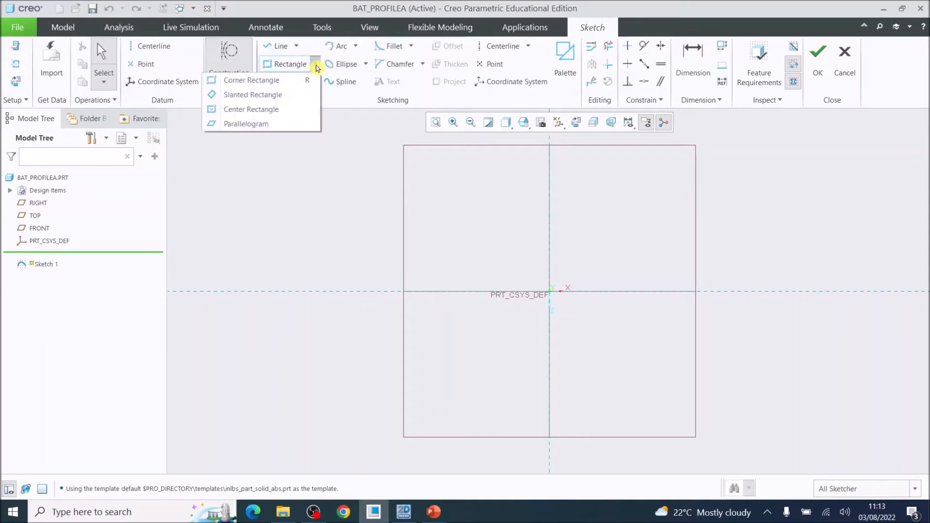
pyautogui.click(261, 111)
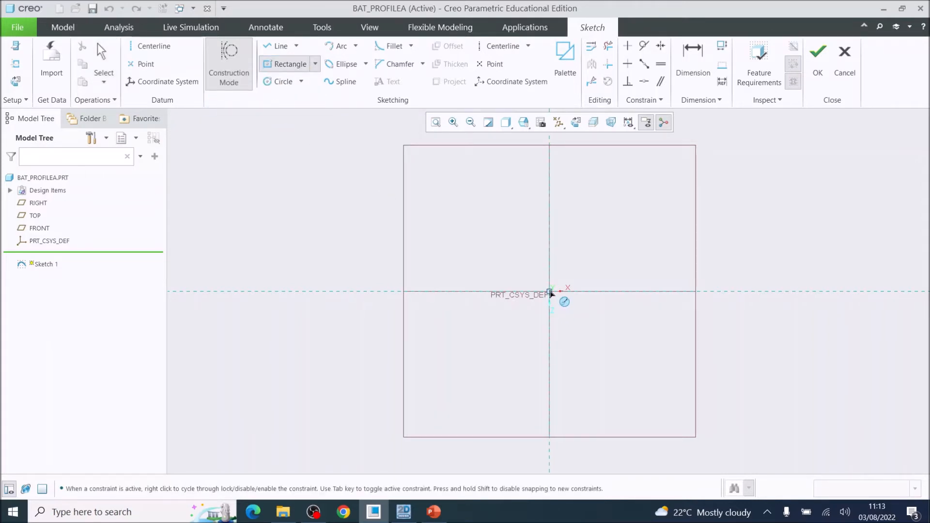
pyautogui.click(551, 293)
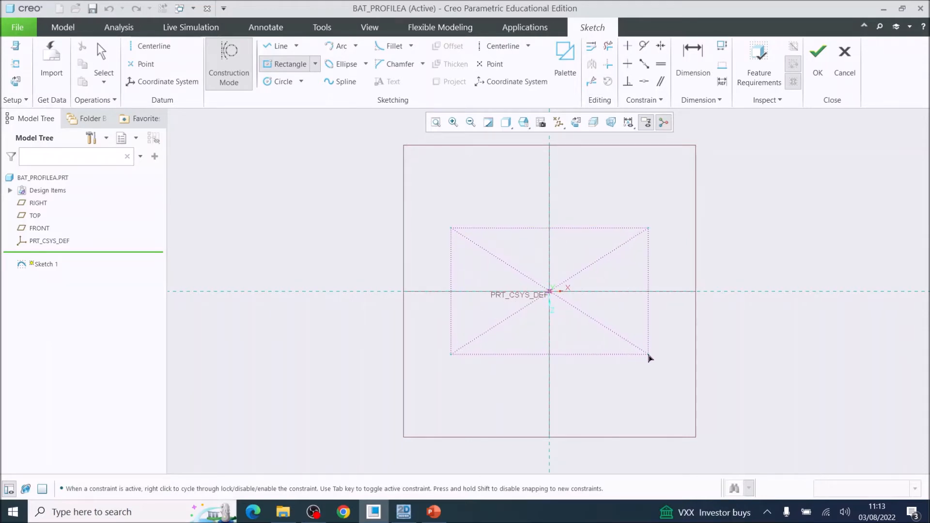
pyautogui.click(649, 355)
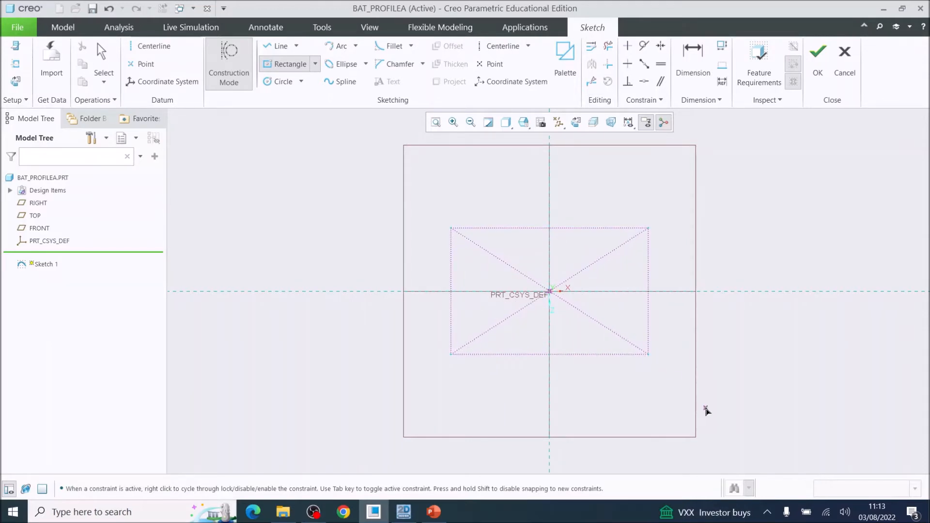
# Set the construction rectangle's width to 170 and its height to 150
pyautogui.click(694, 60)
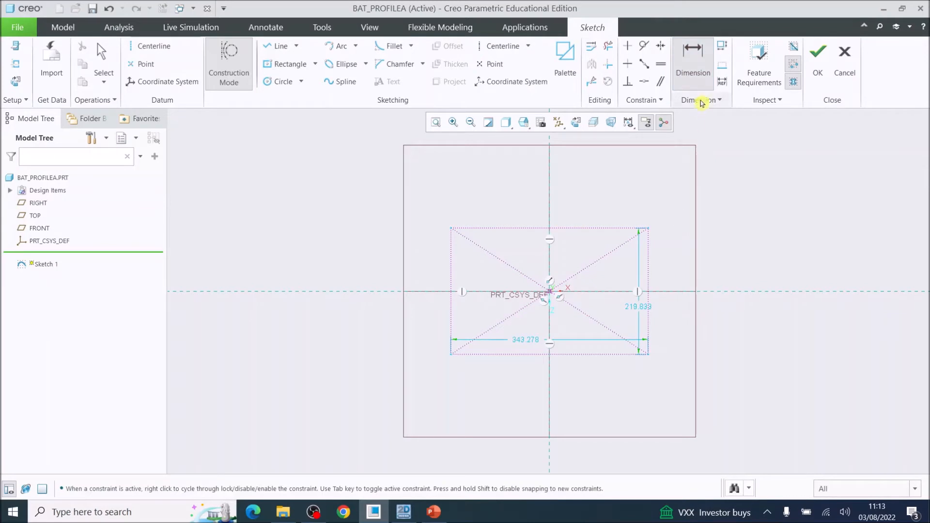
pyautogui.doubleClick(527, 340)
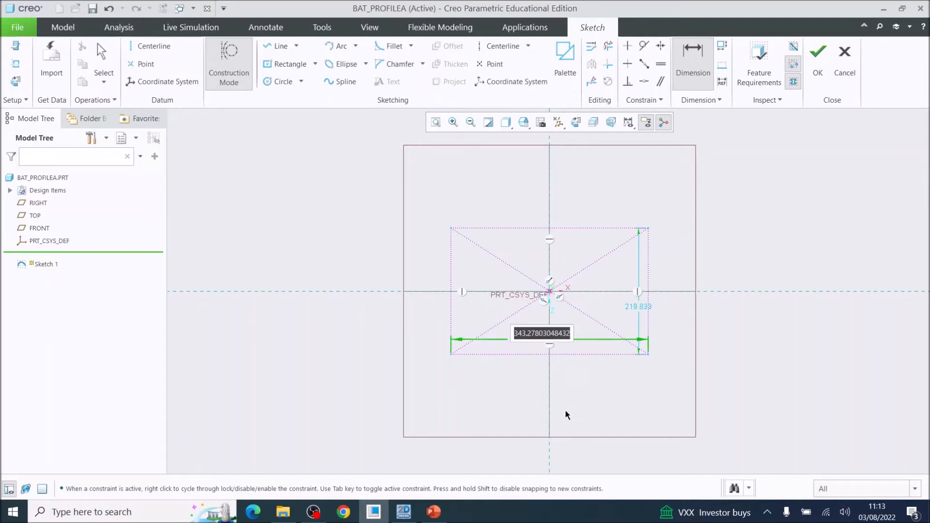
pyautogui.write('170')
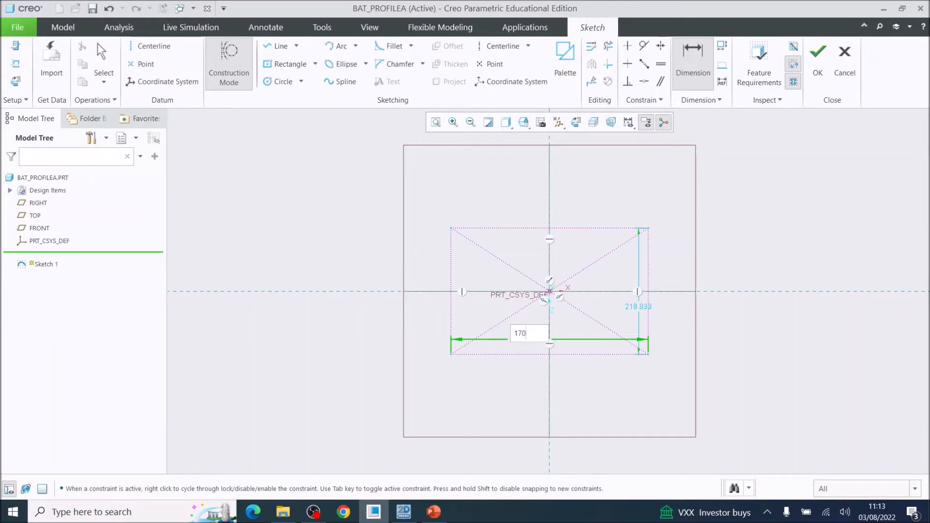
pyautogui.press('Return')
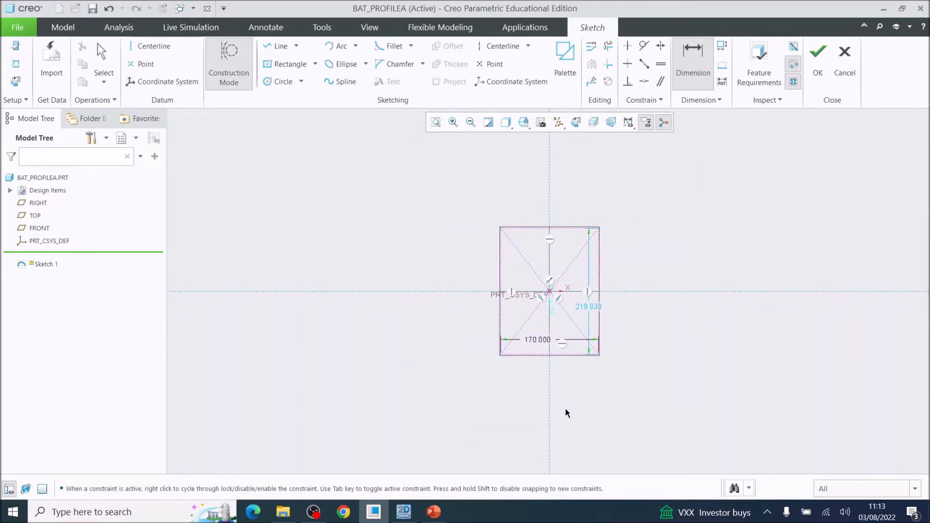
pyautogui.doubleClick(586, 309)
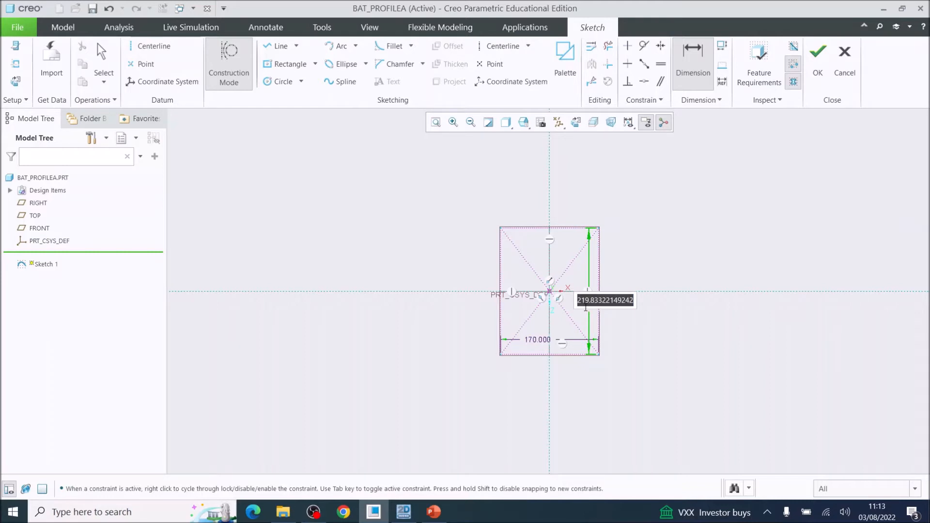
pyautogui.write('150')
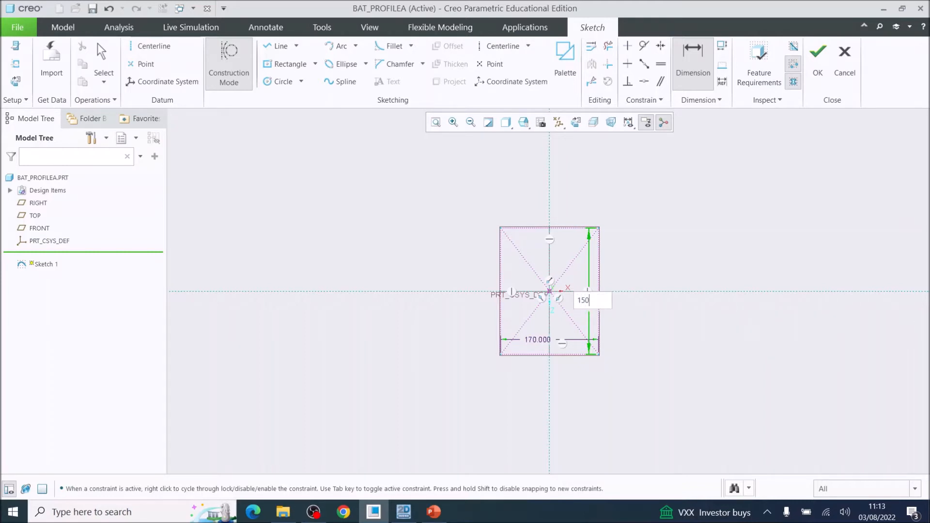
pyautogui.press('Return')
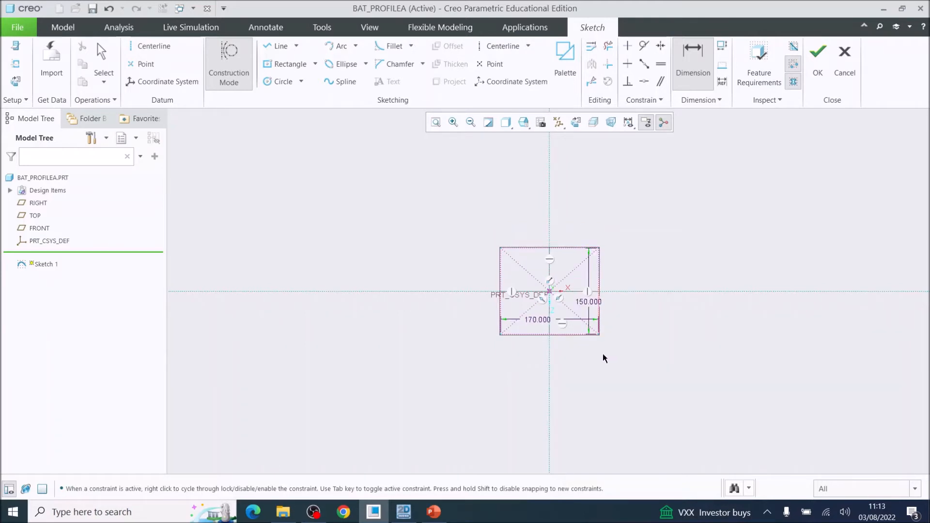
# Draw a horizontal construction line about 142 long outward from the midpoint of the rectangle's left side
pyautogui.scroll(3, 504, 301)
pyautogui.scroll(-3, 507, 303)
pyautogui.scroll(3, 499, 304)
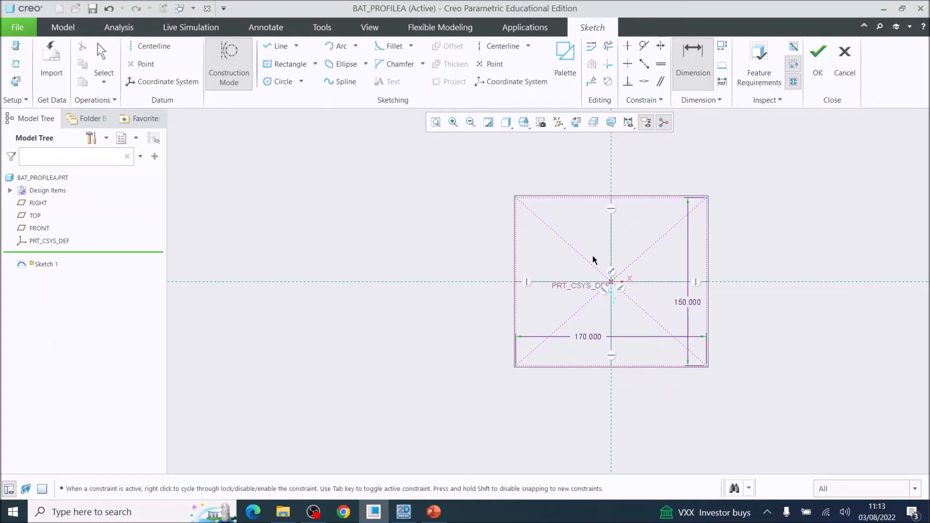
pyautogui.click(281, 47)
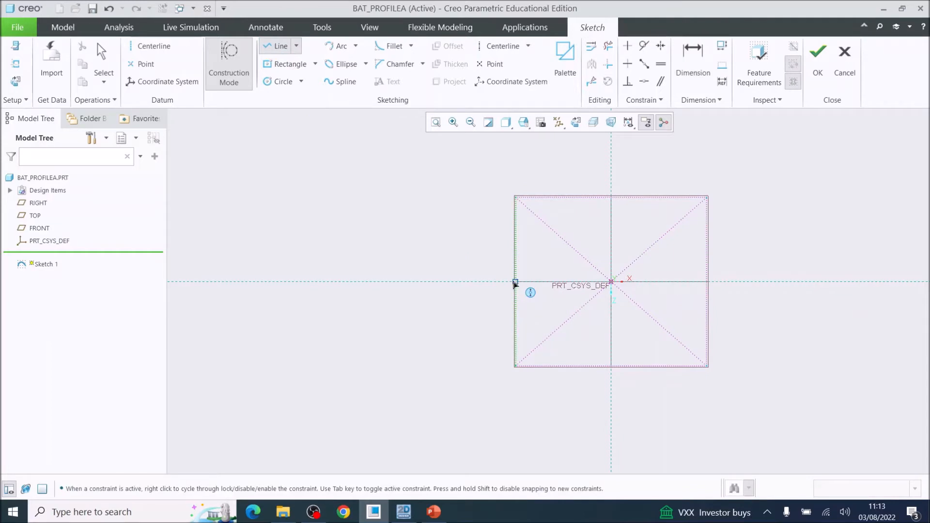
pyautogui.click(514, 283)
pyautogui.click(357, 282)
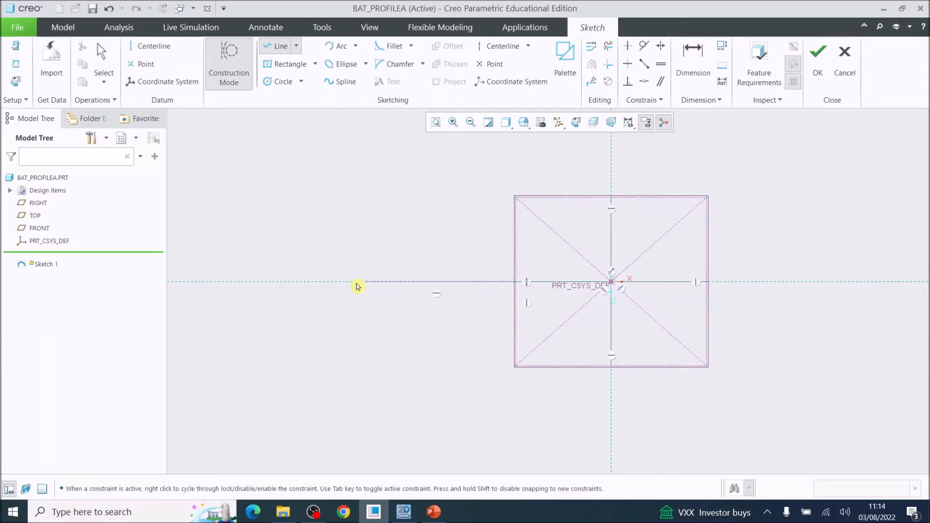
pyautogui.middleClick(364, 299)
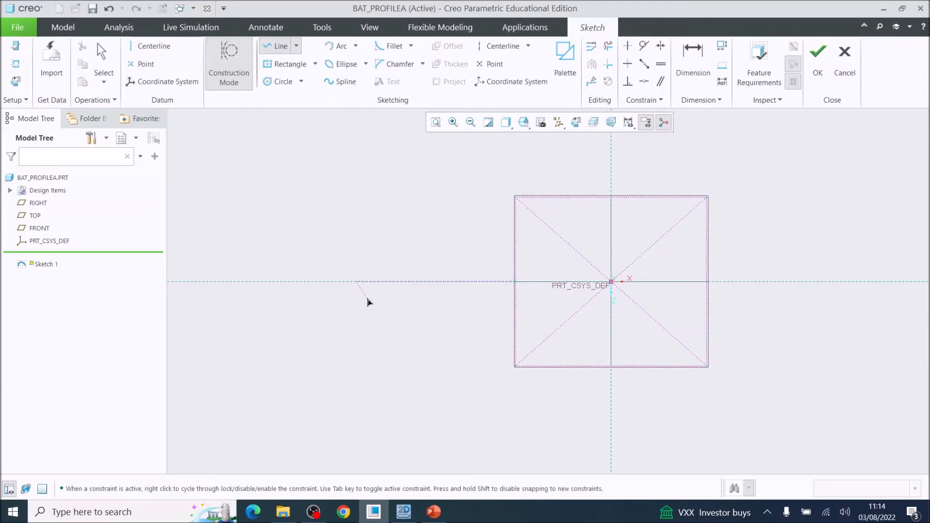
# Set the length of the horizontal construction line to 85
pyautogui.click(693, 58)
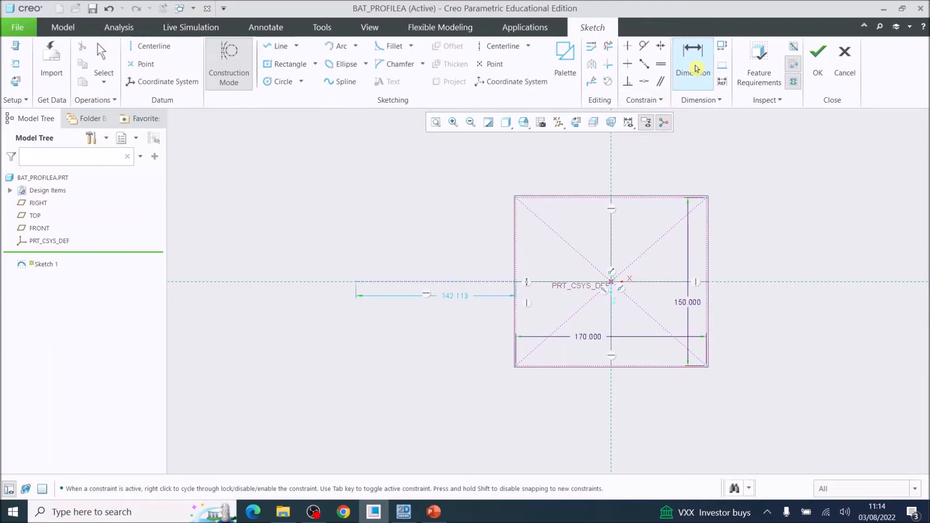
pyautogui.doubleClick(454, 297)
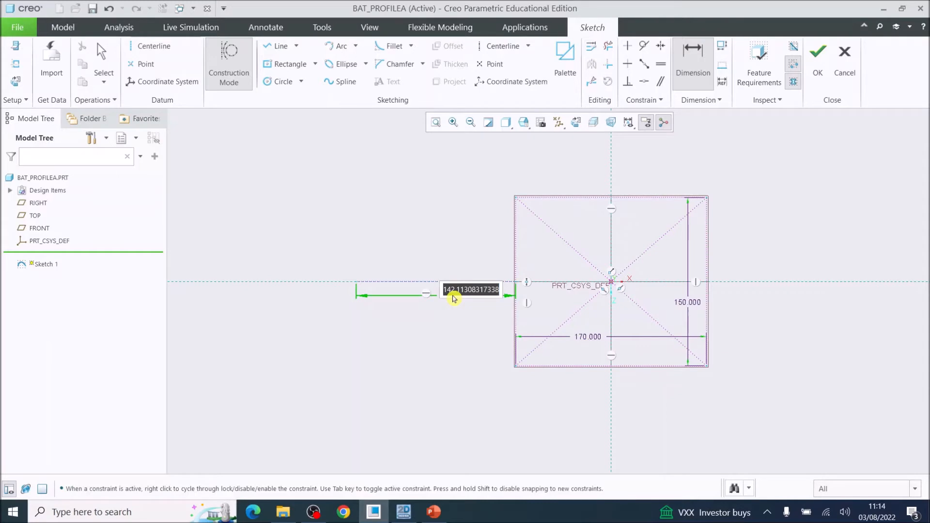
pyautogui.write('8')
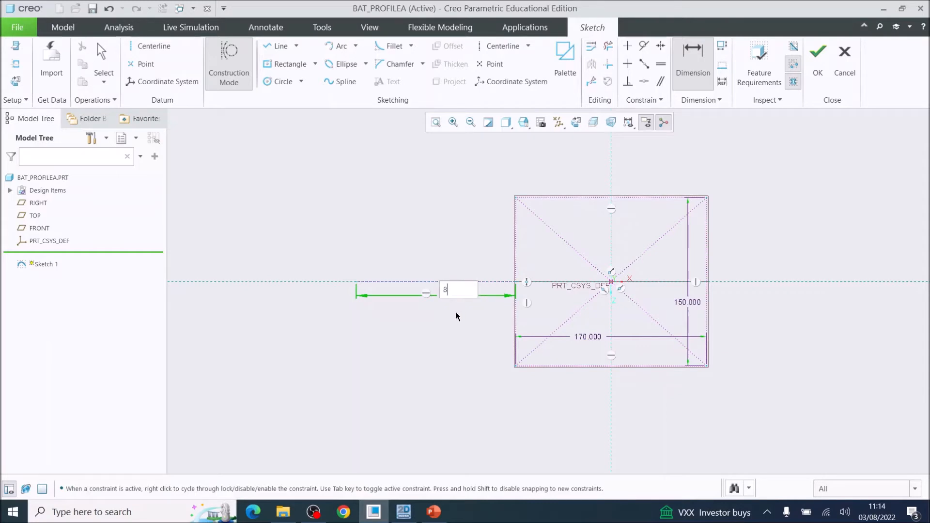
pyautogui.write('5')
pyautogui.press('Return')
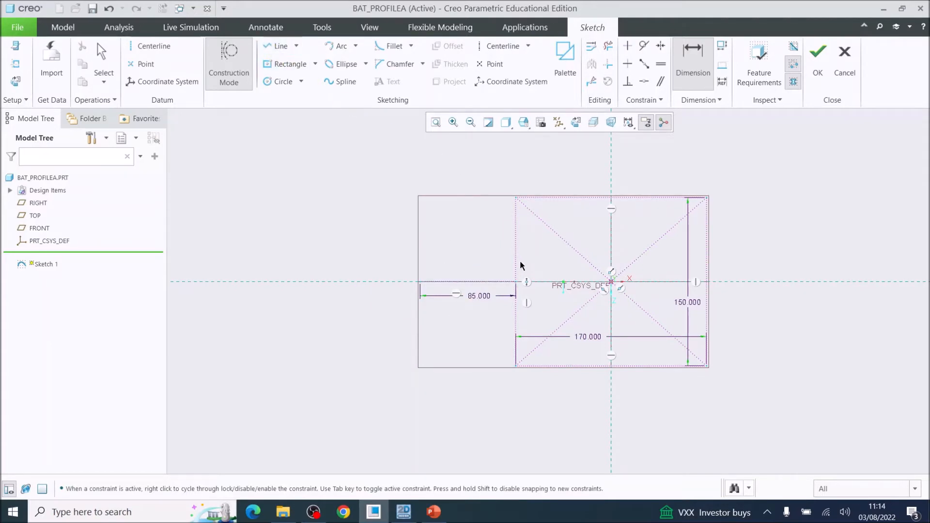
# Try to dimension the overall length from the construction line's free end to the rectangle's far side
pyautogui.scroll(-2, 667, 312)
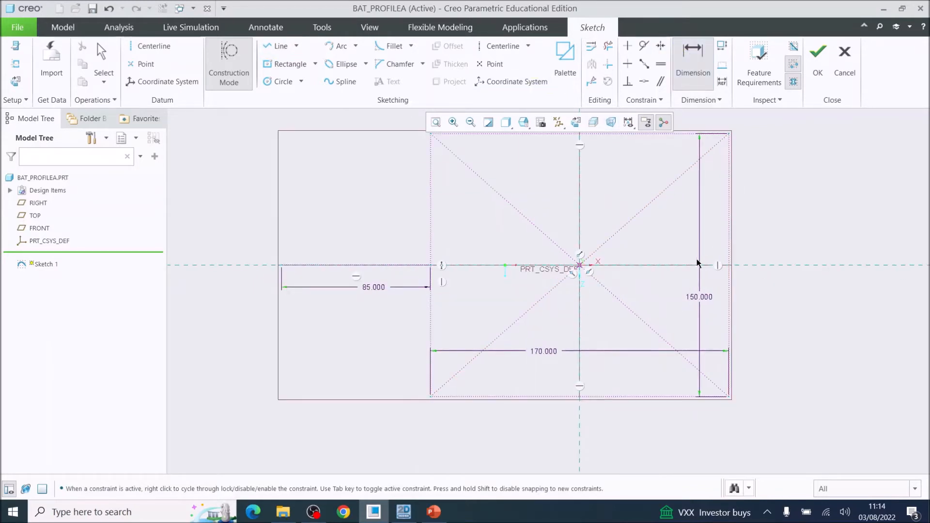
pyautogui.click(730, 267)
pyautogui.click(281, 265)
pyautogui.middleClick(356, 168)
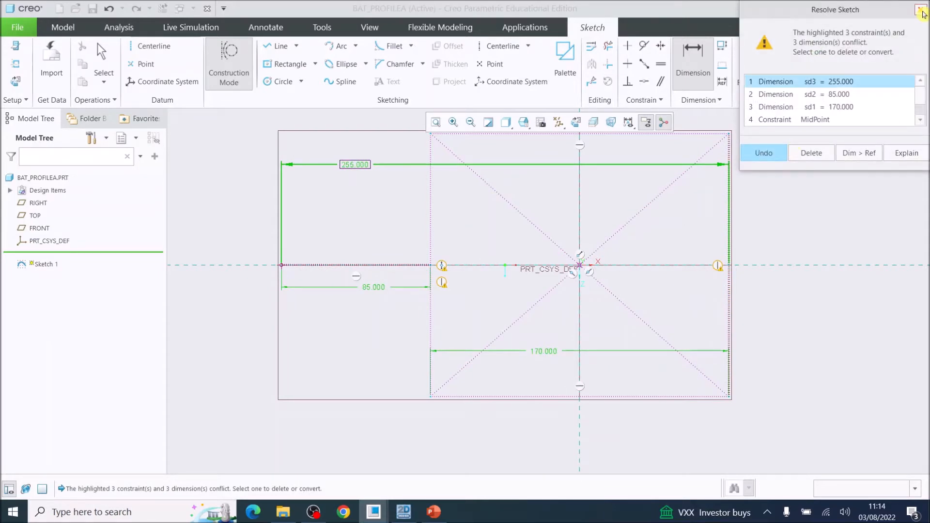
pyautogui.click(921, 10)
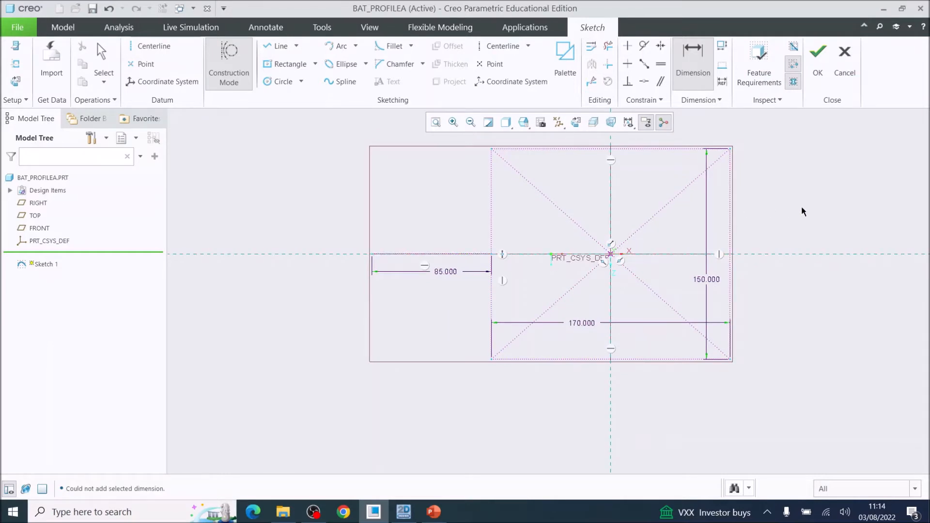
# Turn off construction mode and draw an axis-ends ellipse inscribed in the construction rectangle, touching the midpoints of its sides
pyautogui.scroll(1, 803, 203)
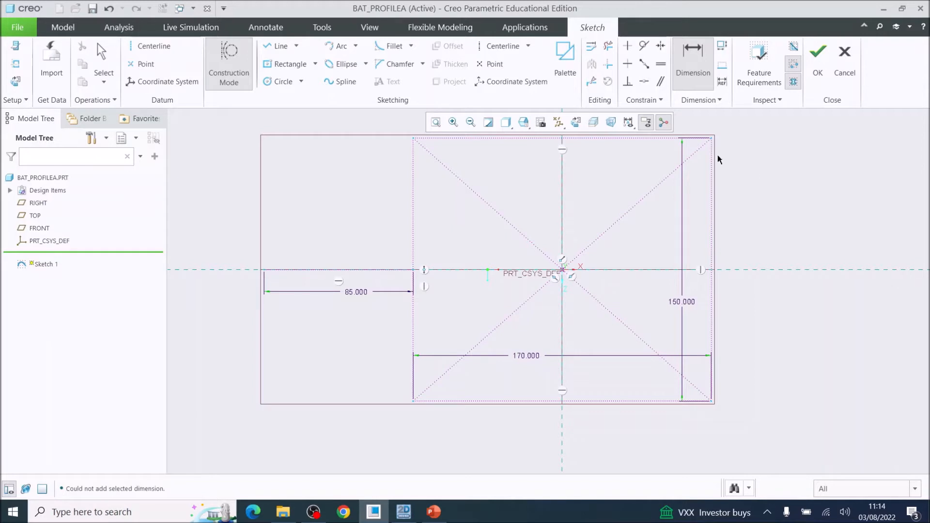
pyautogui.click(228, 64)
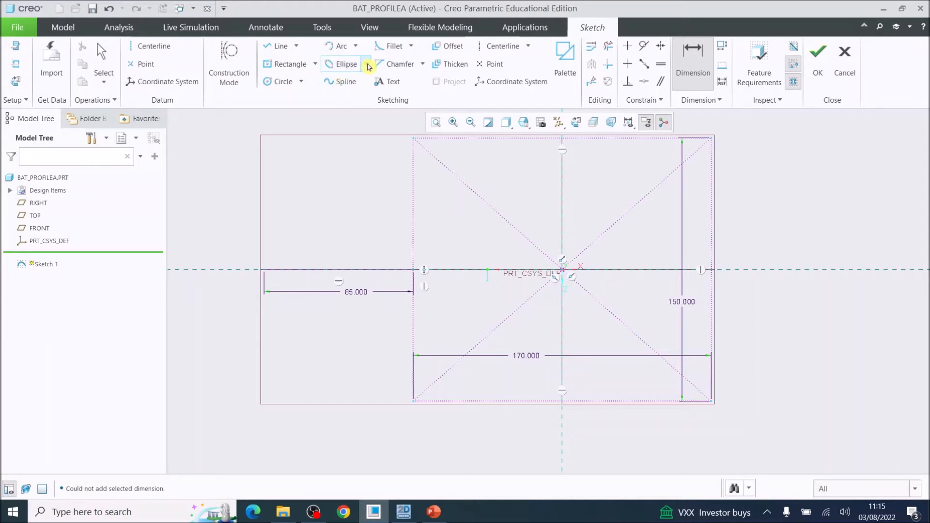
pyautogui.click(368, 64)
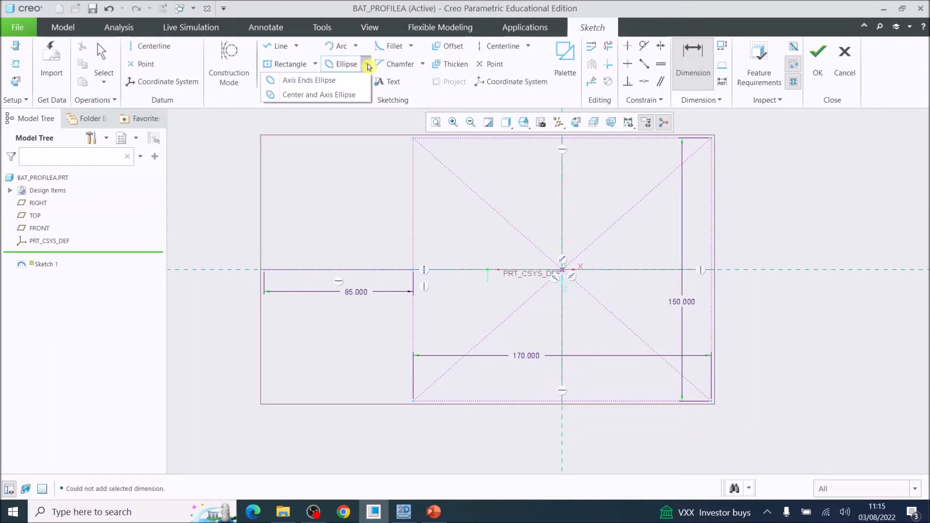
pyautogui.click(325, 82)
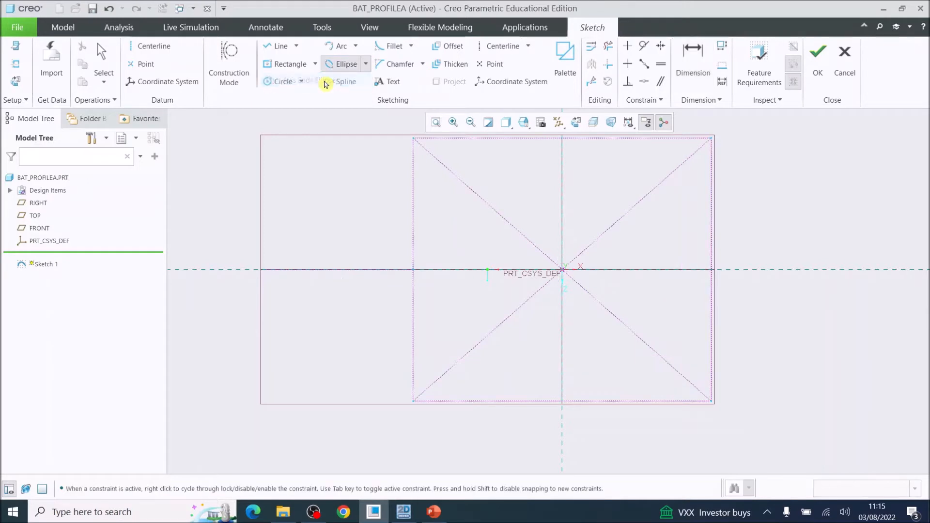
pyautogui.click(413, 269)
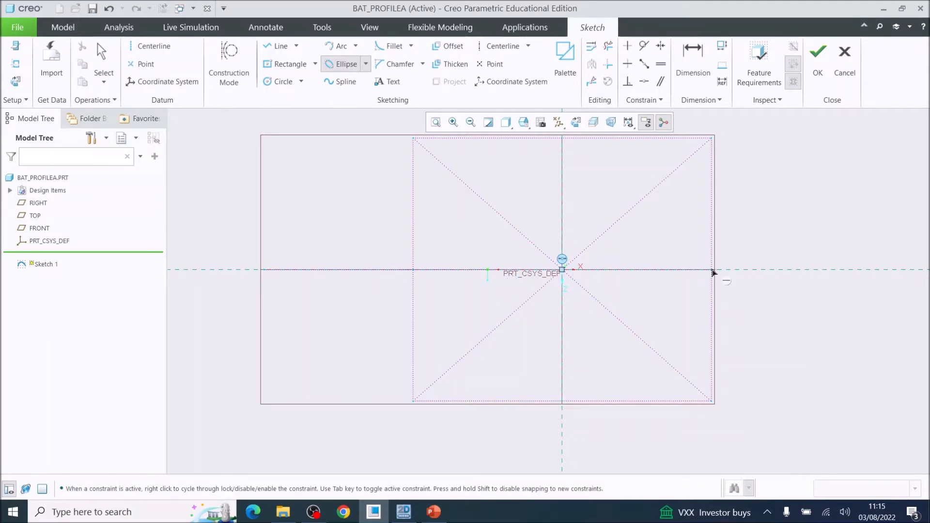
pyautogui.click(712, 270)
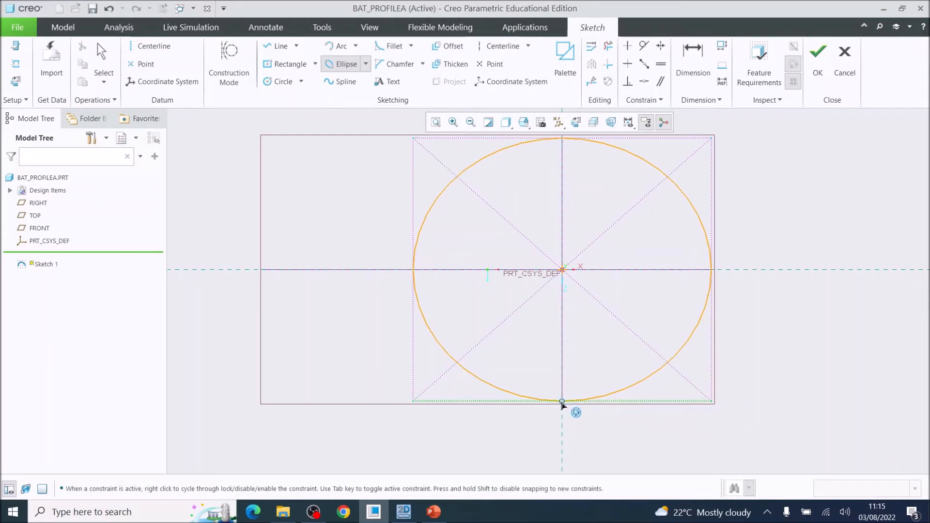
pyautogui.click(563, 405)
# Draw a vertical line about 9 long upward from the free end of the horizontal construction line
pyautogui.click(436, 123)
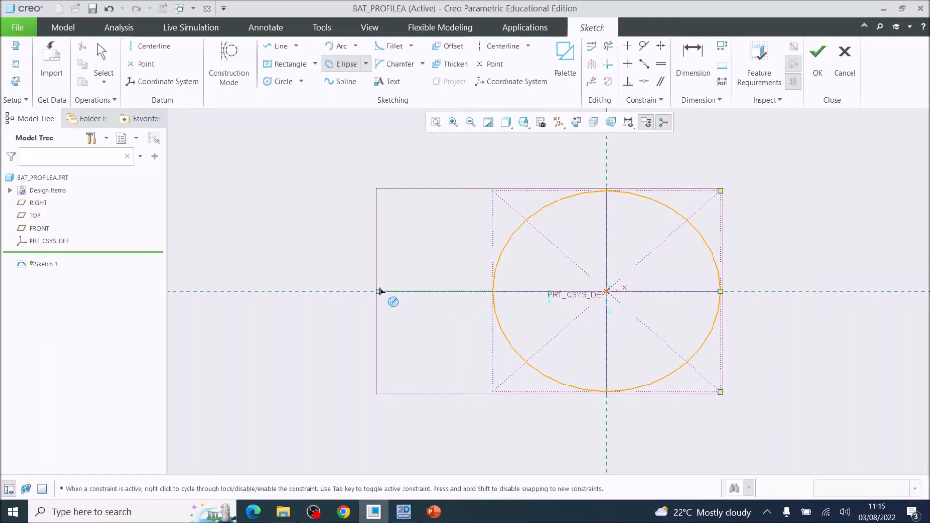
pyautogui.scroll(-2, 379, 291)
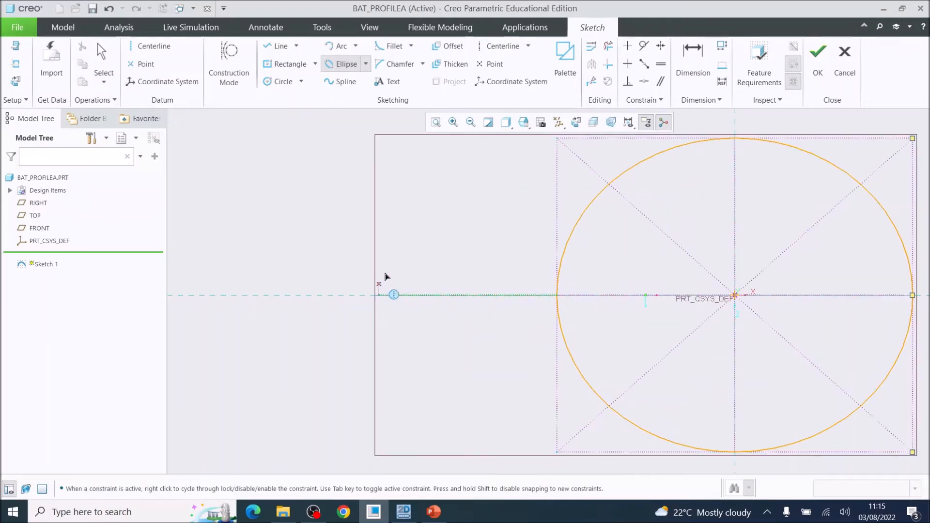
pyautogui.click(272, 47)
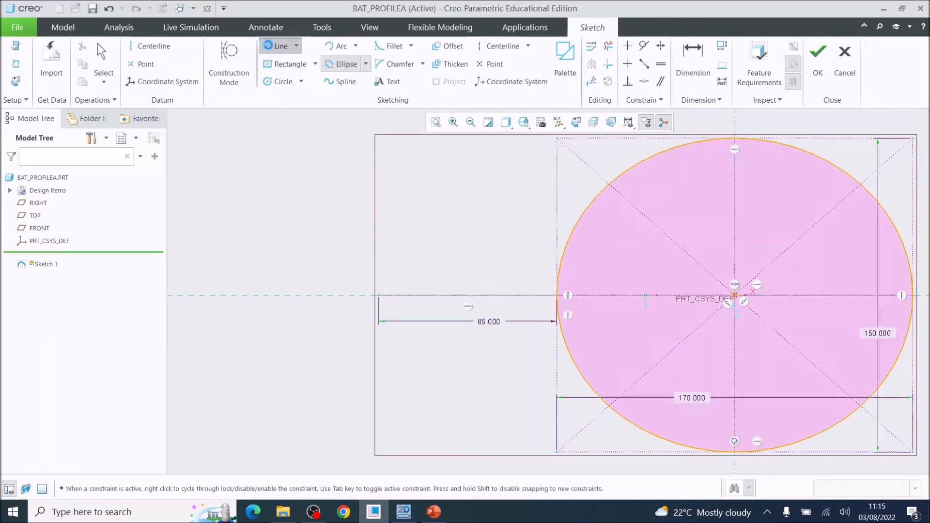
pyautogui.scroll(-3, 378, 298)
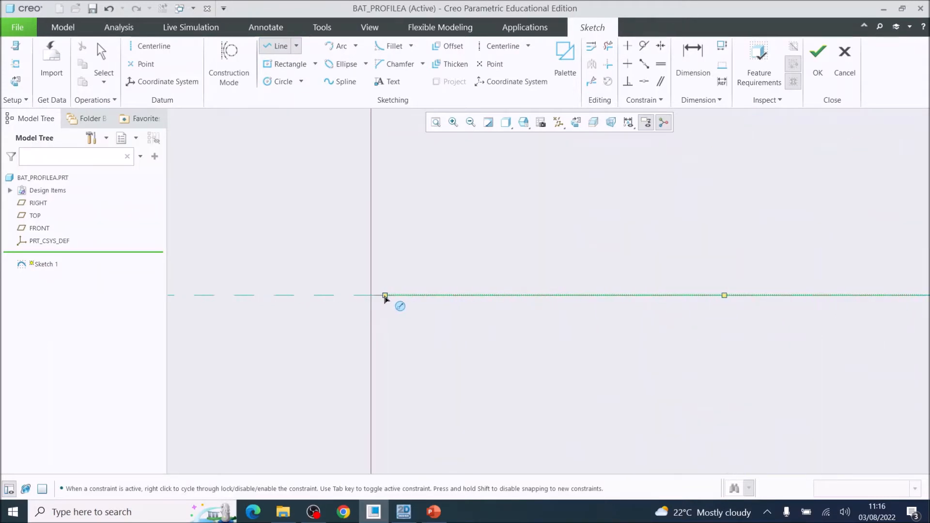
pyautogui.click(385, 295)
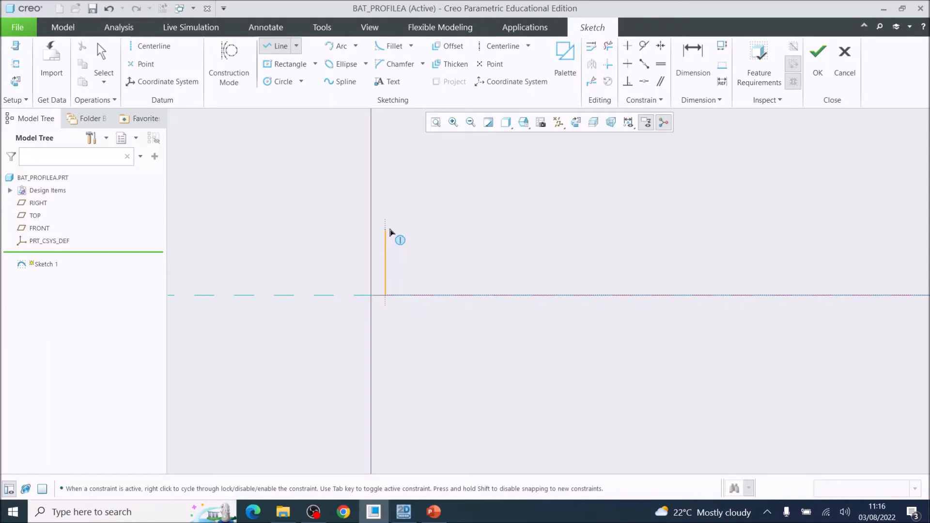
pyautogui.click(392, 227)
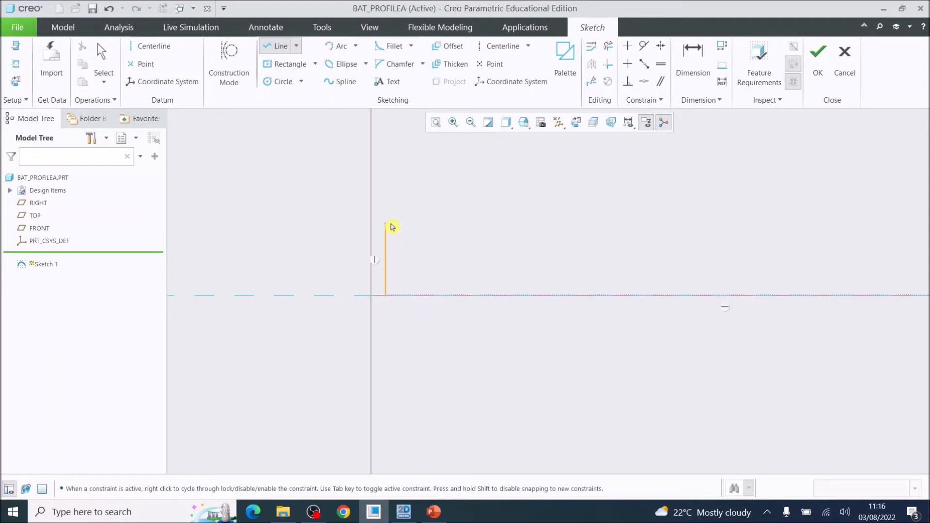
pyautogui.middleClick(442, 228)
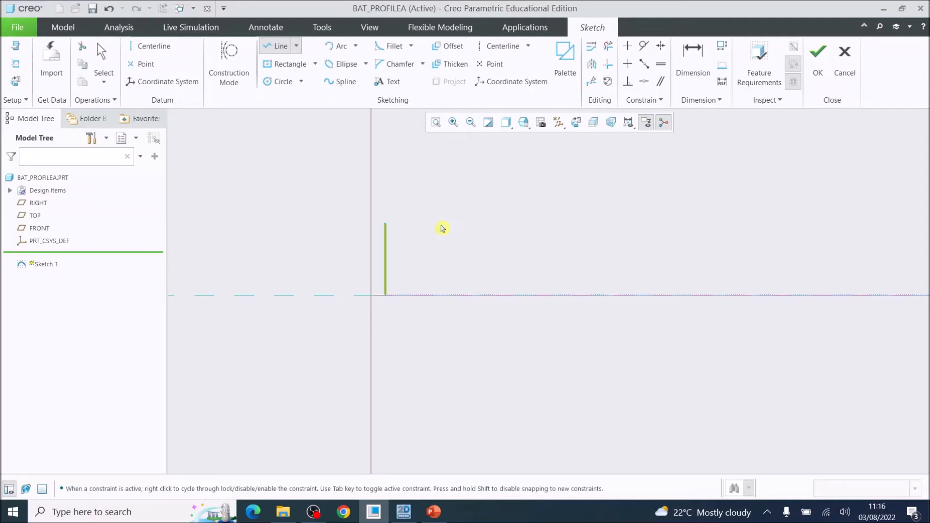
# Set the length of the vertical line at the handle end to 17.5
pyautogui.click(695, 54)
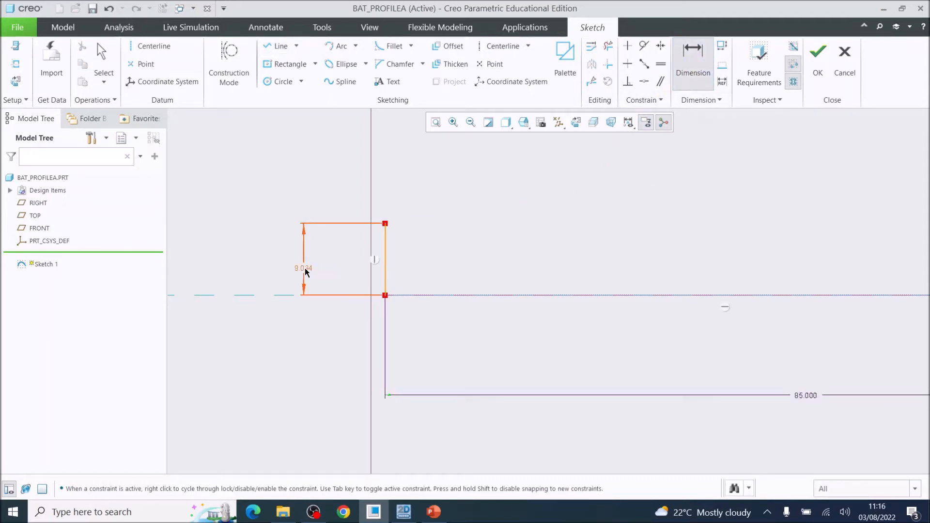
pyautogui.doubleClick(305, 273)
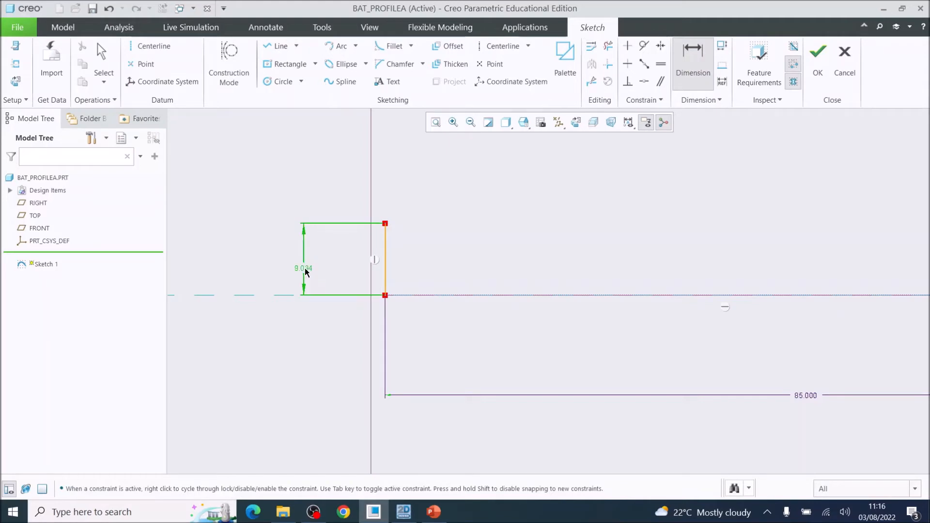
pyautogui.write('17.5')
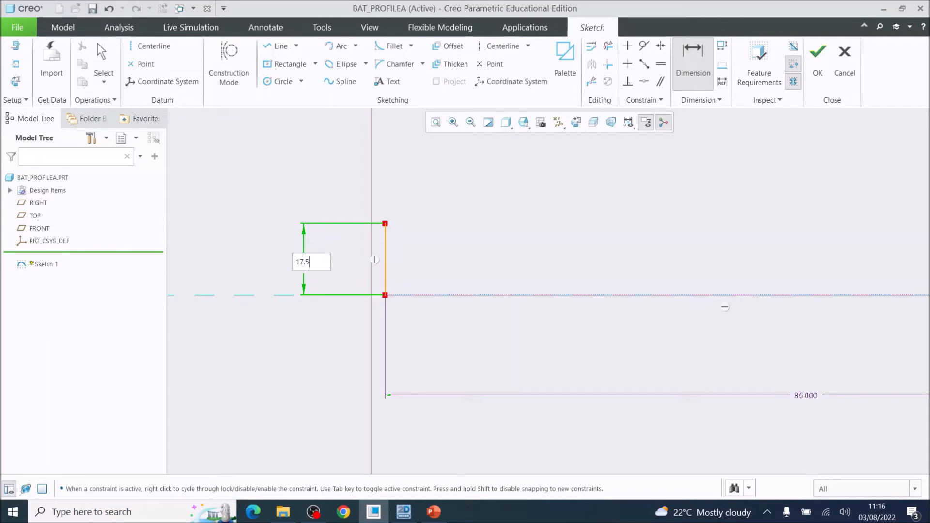
pyautogui.press('Return')
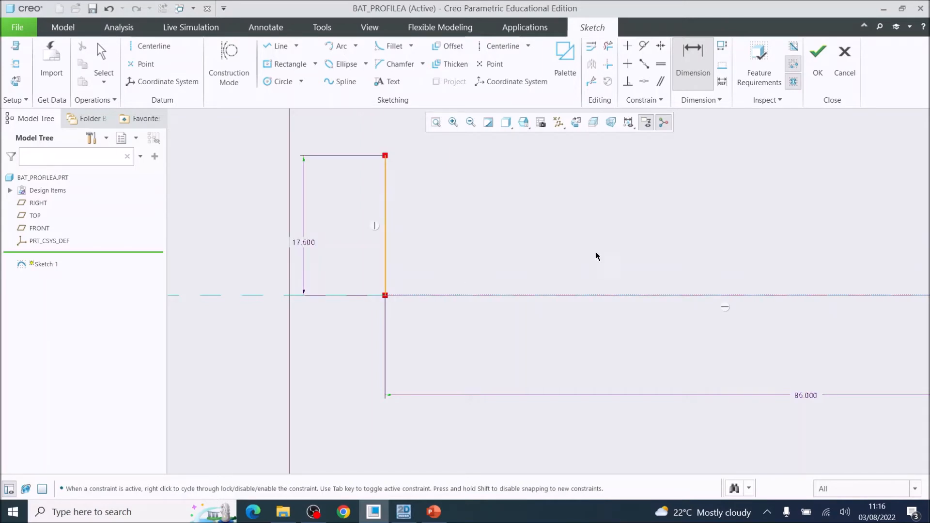
# Draw a horizontal line about 15.3 long from the ellipse's handle-side end inward along the horizontal axis
pyautogui.scroll(5, 649, 305)
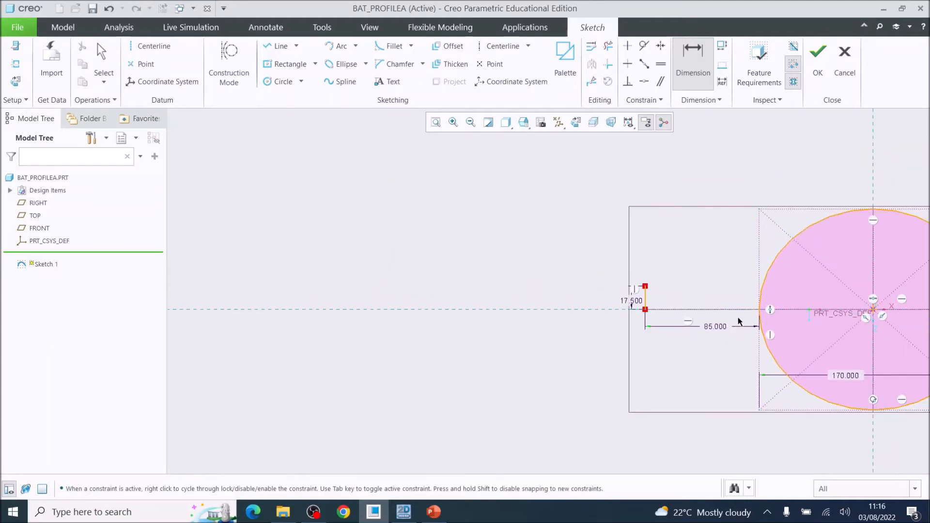
pyautogui.scroll(-1, 826, 315)
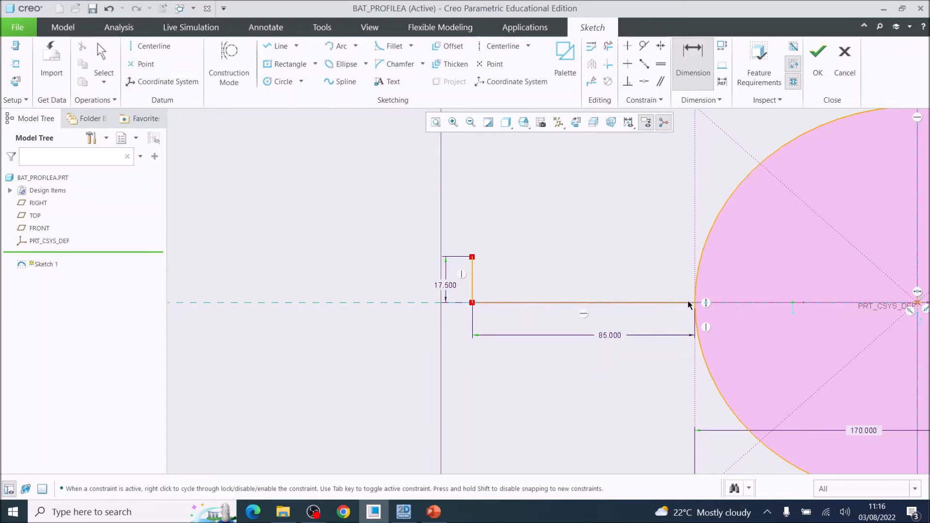
pyautogui.click(271, 49)
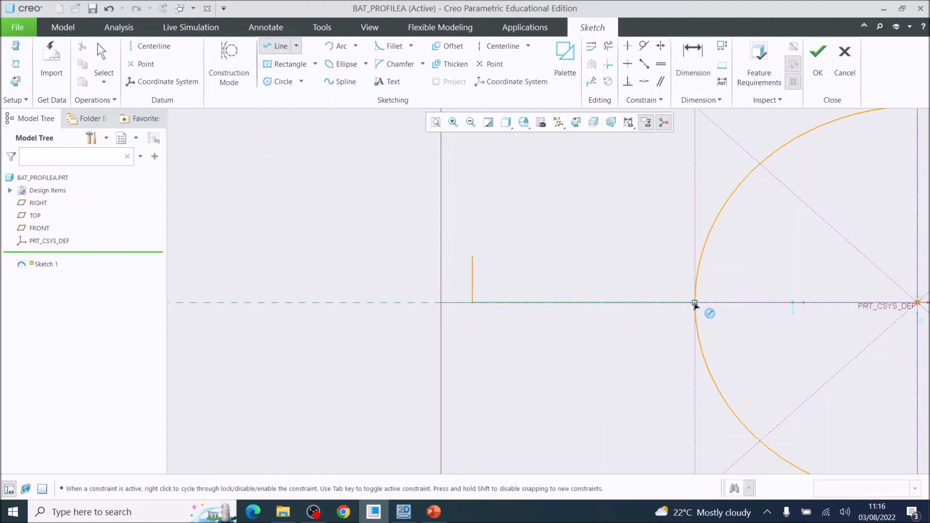
pyautogui.click(695, 303)
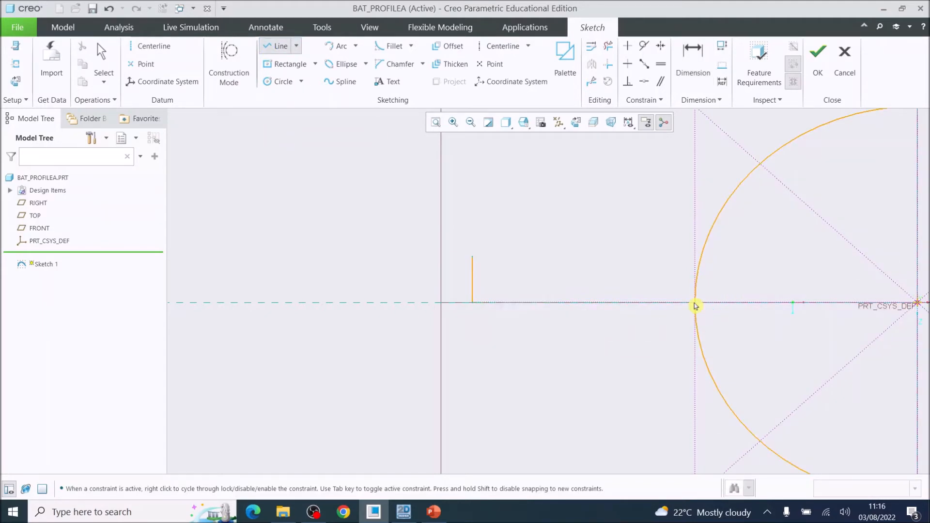
pyautogui.click(735, 303)
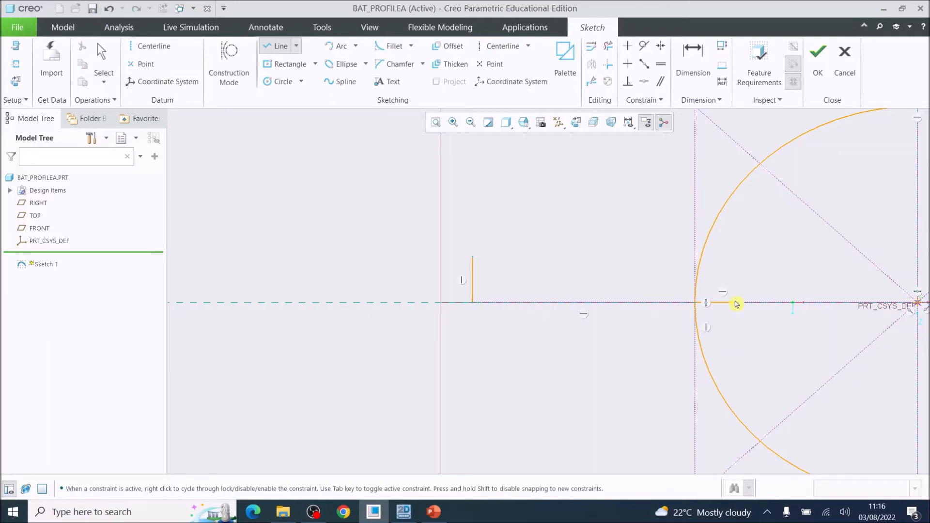
pyautogui.middleClick(753, 256)
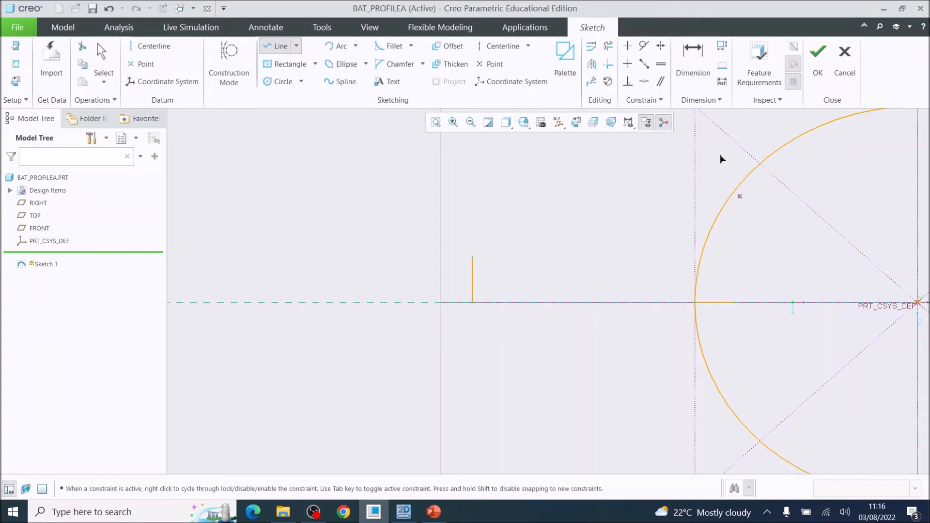
# Set the length of the short horizontal line inside the ellipse to 15
pyautogui.click(701, 69)
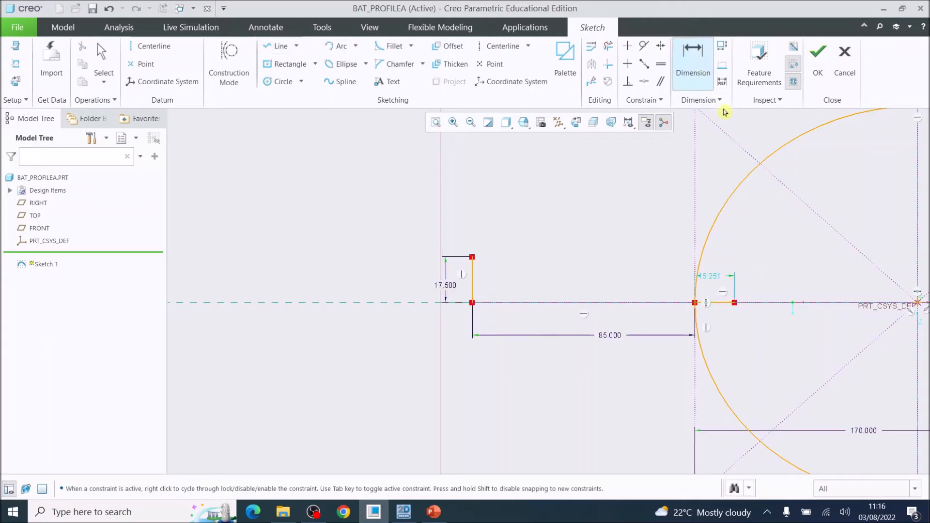
pyautogui.doubleClick(712, 277)
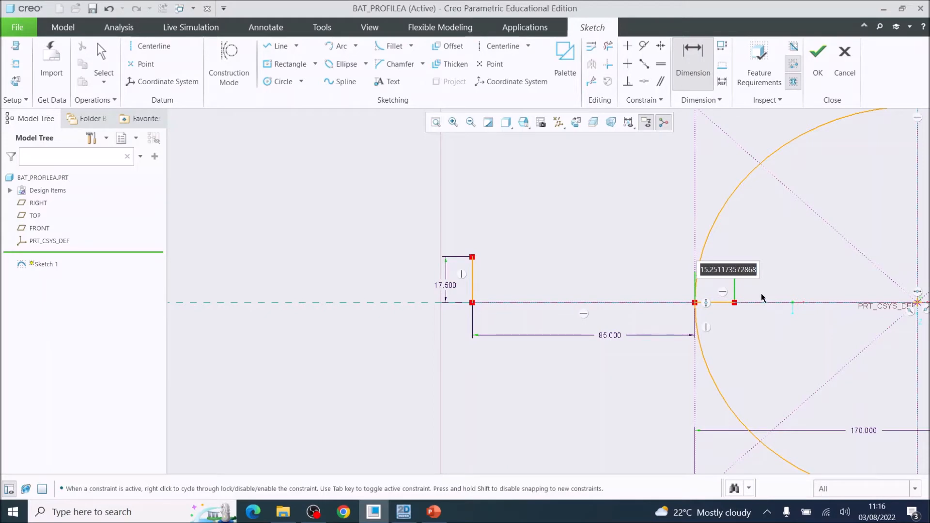
pyautogui.press('BackSpace')
pyautogui.write('15')
pyautogui.press('Return')
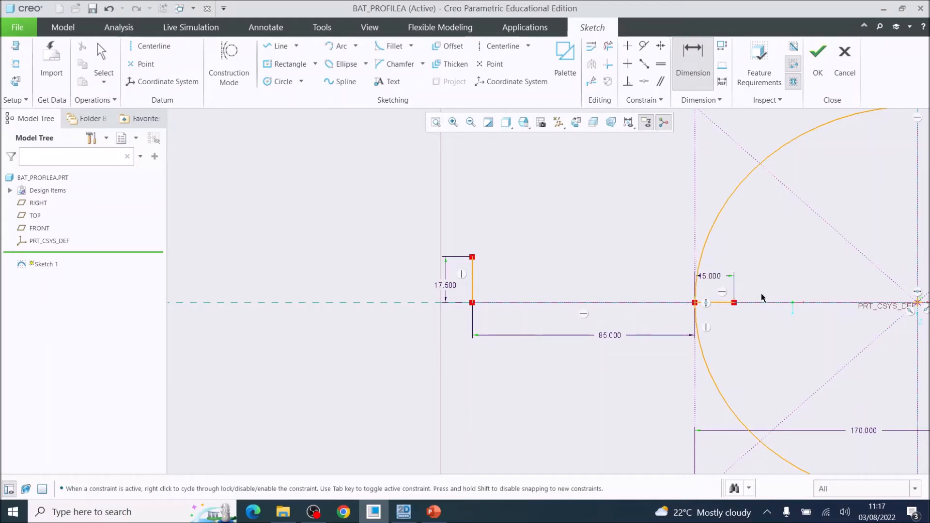
# Draw a vertical line about 27.4 long upward from the inner end of the short horizontal line inside the ellipse
pyautogui.scroll(3, 751, 316)
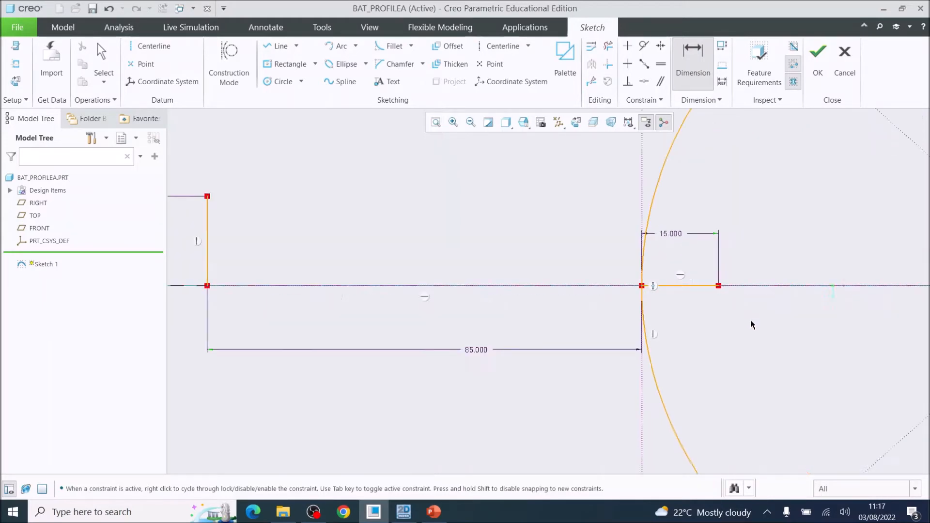
pyautogui.scroll(-3, 684, 309)
pyautogui.scroll(4, 685, 273)
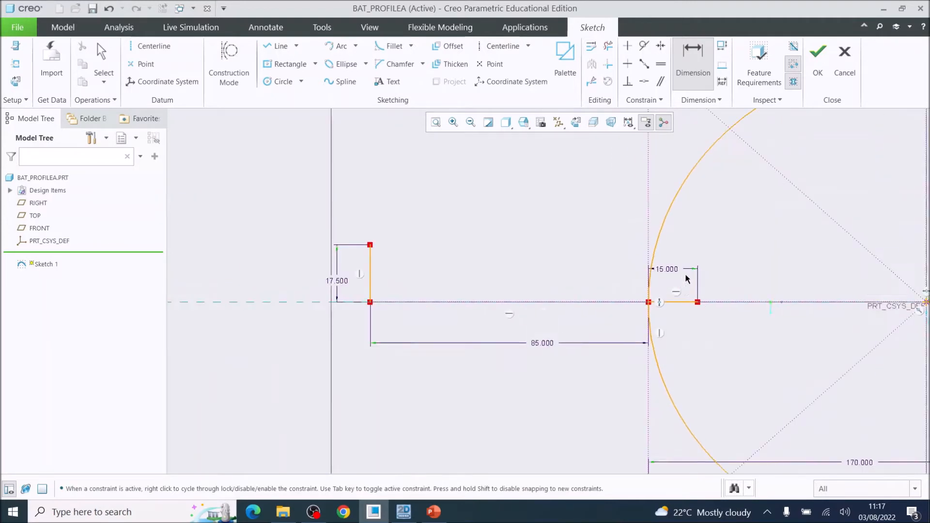
pyautogui.scroll(-2, 688, 273)
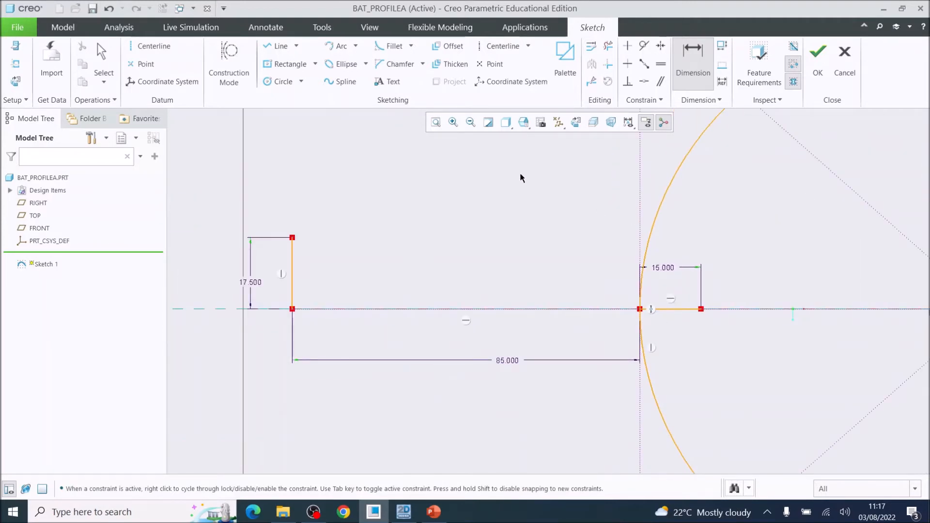
pyautogui.click(269, 48)
pyautogui.click(702, 309)
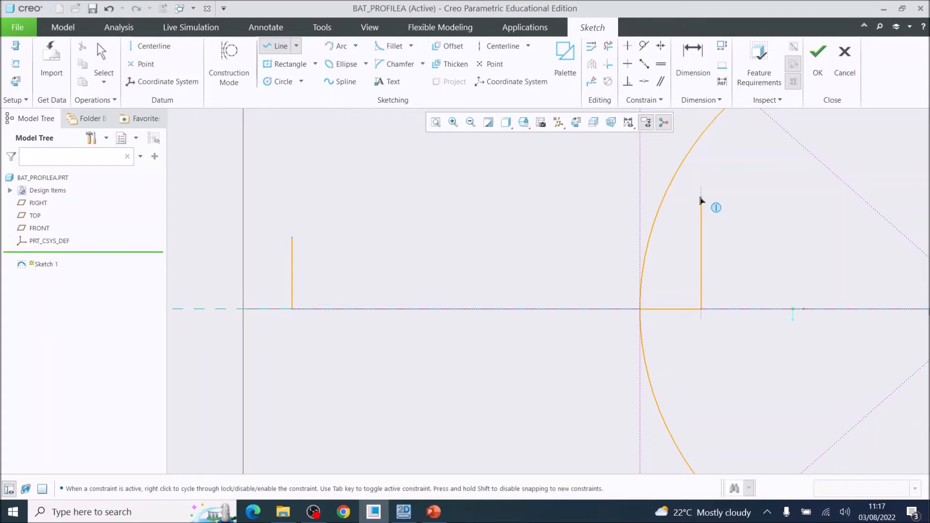
pyautogui.click(701, 197)
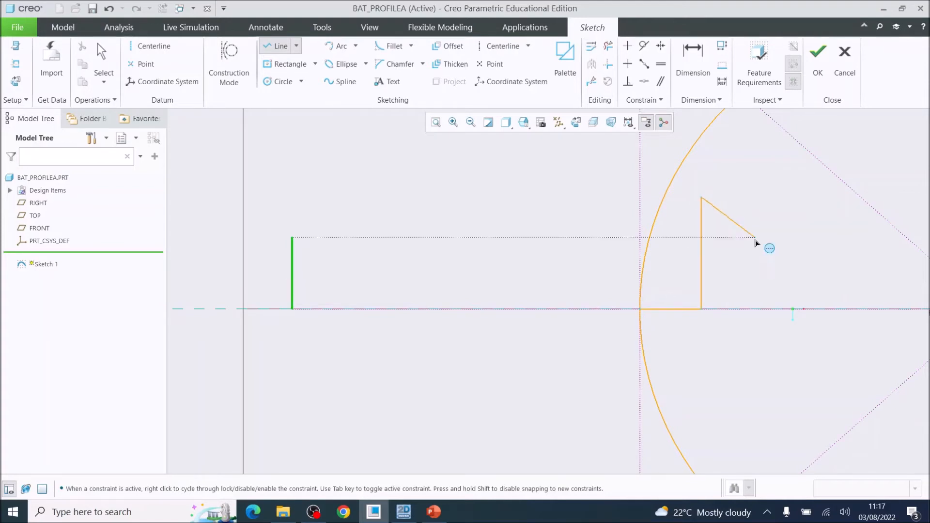
pyautogui.middleClick(763, 198)
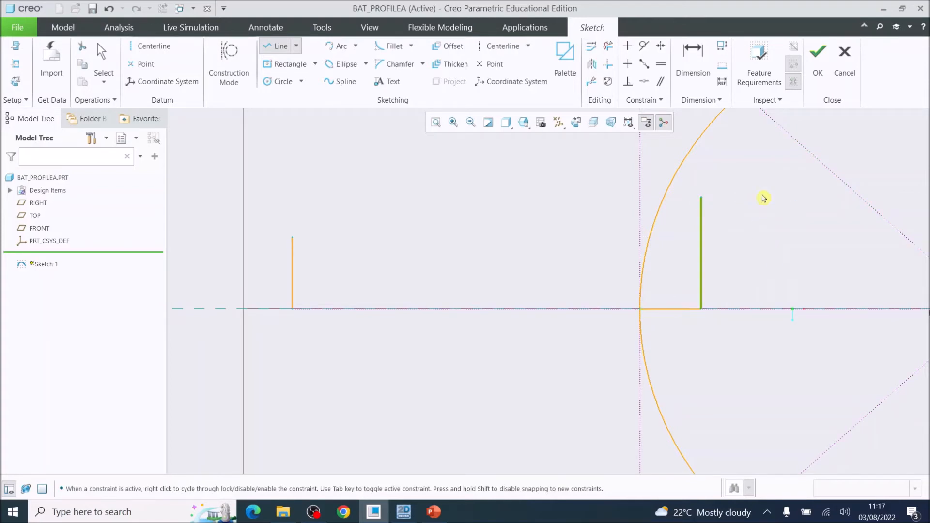
# Set the length of the vertical line inside the ellipse to 12.5
pyautogui.click(692, 57)
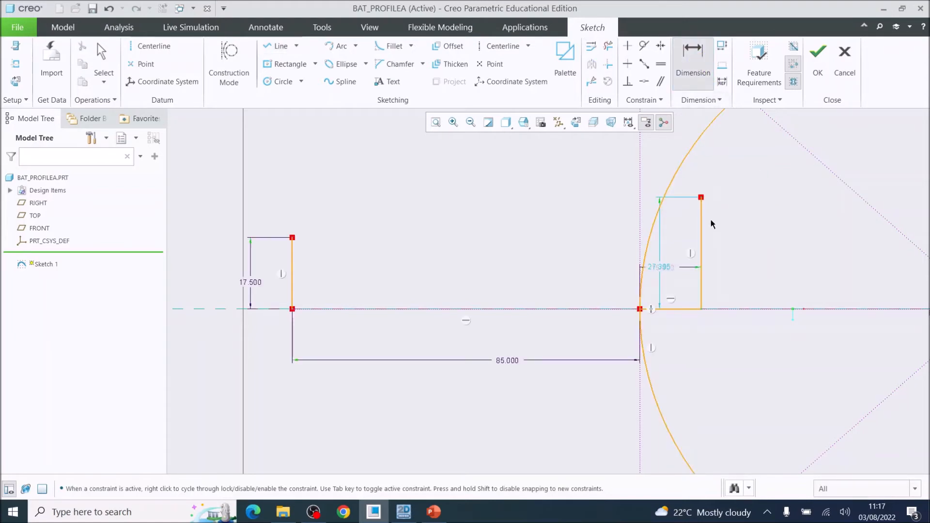
pyautogui.doubleClick(659, 268)
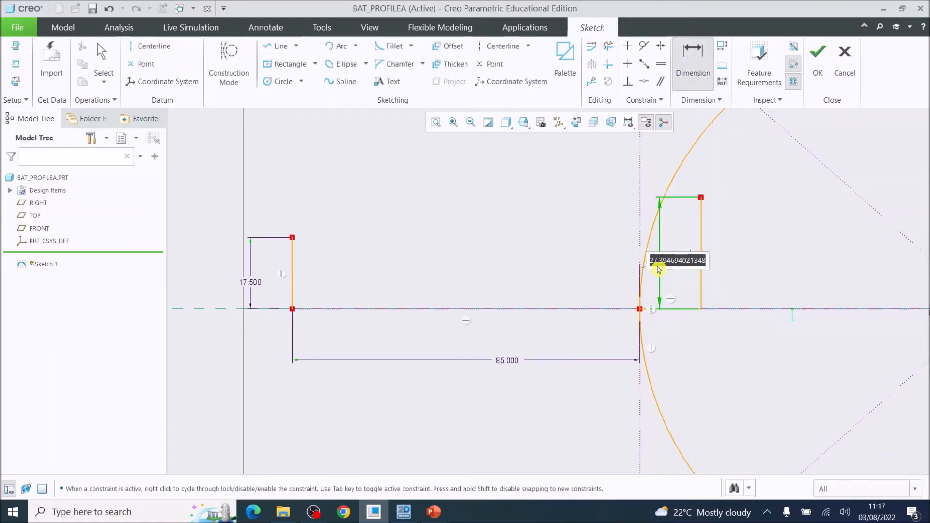
pyautogui.write('1')
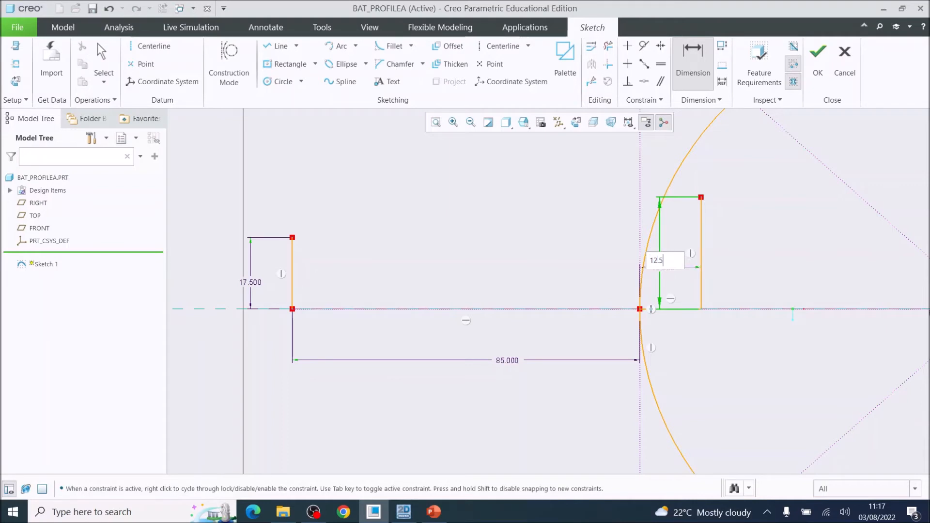
pyautogui.write('2.5')
pyautogui.press('Return')
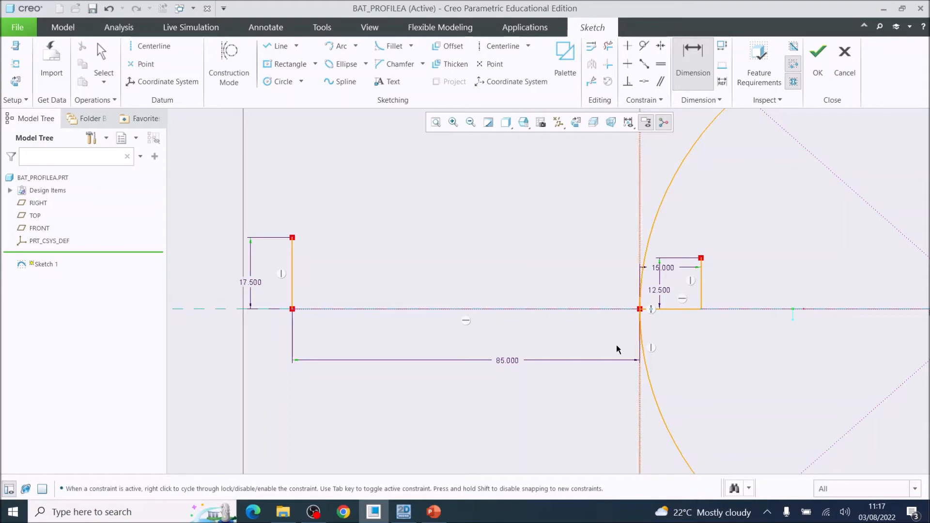
# Draw a sloping line joining the upper ends of the handle-end vertical line and the vertical line inside the ellipse
pyautogui.click(271, 49)
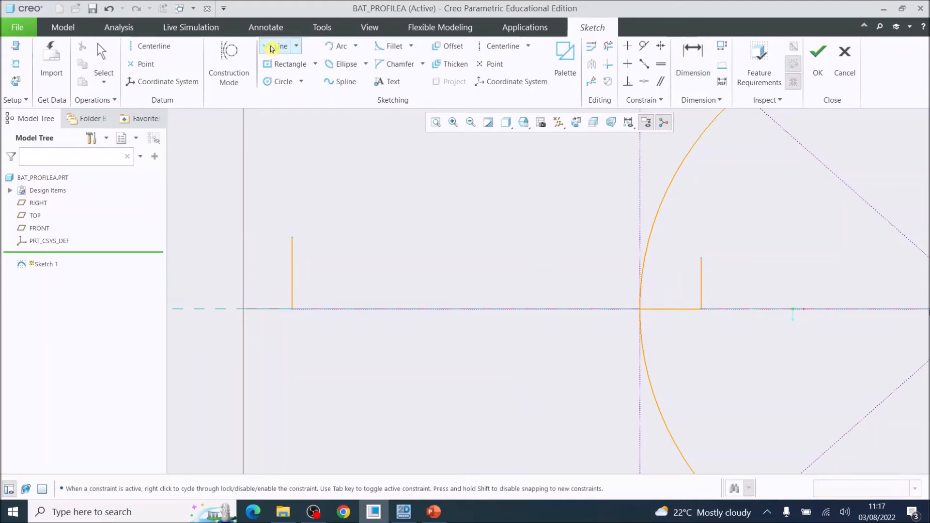
pyautogui.click(292, 238)
pyautogui.click(701, 259)
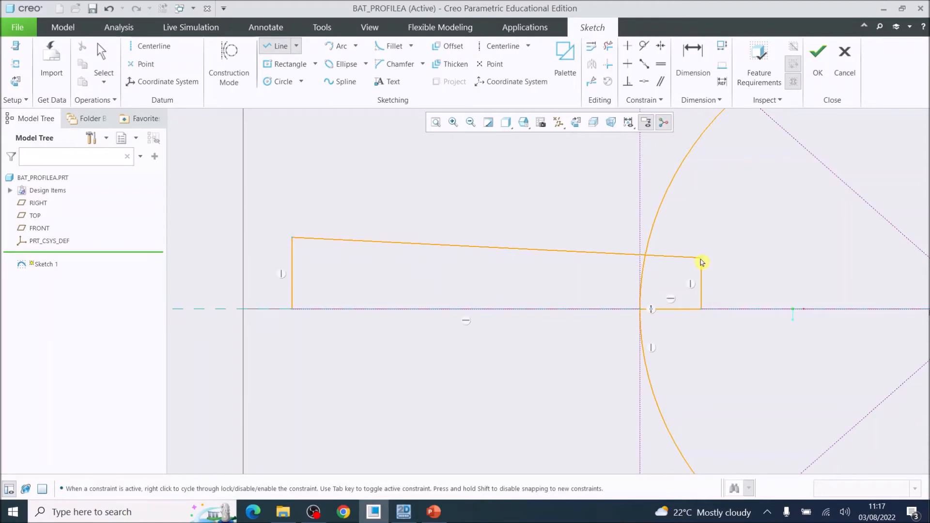
pyautogui.middleClick(731, 216)
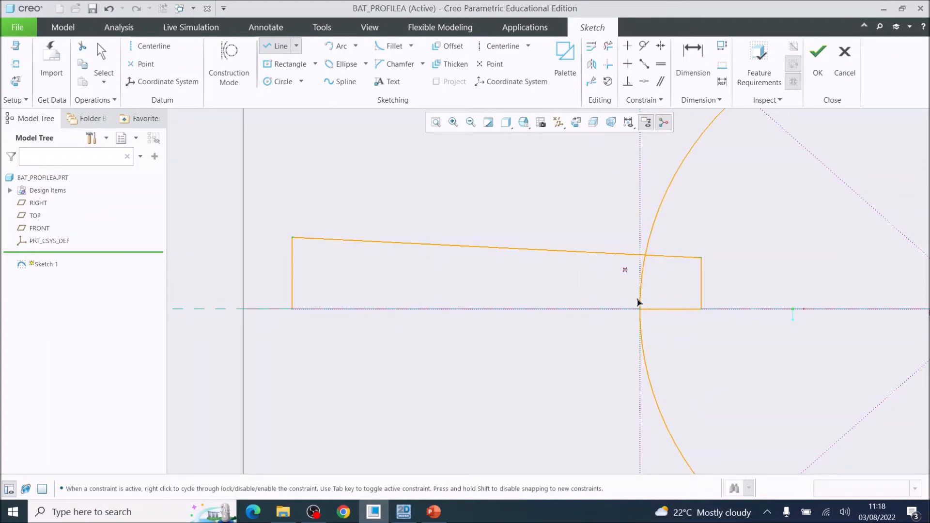
# Trim away the short horizontal line on the axis inside the ellipse with Delete Segment
pyautogui.click(609, 51)
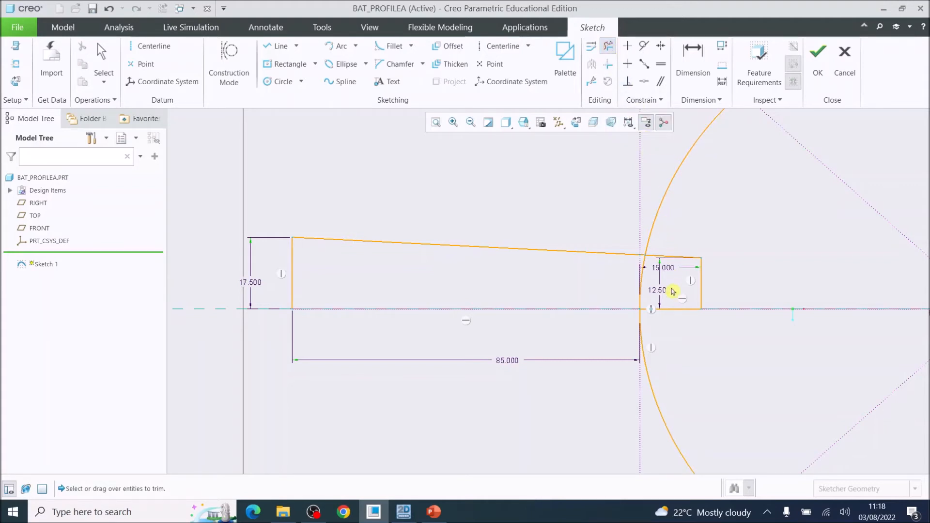
pyautogui.click(672, 310)
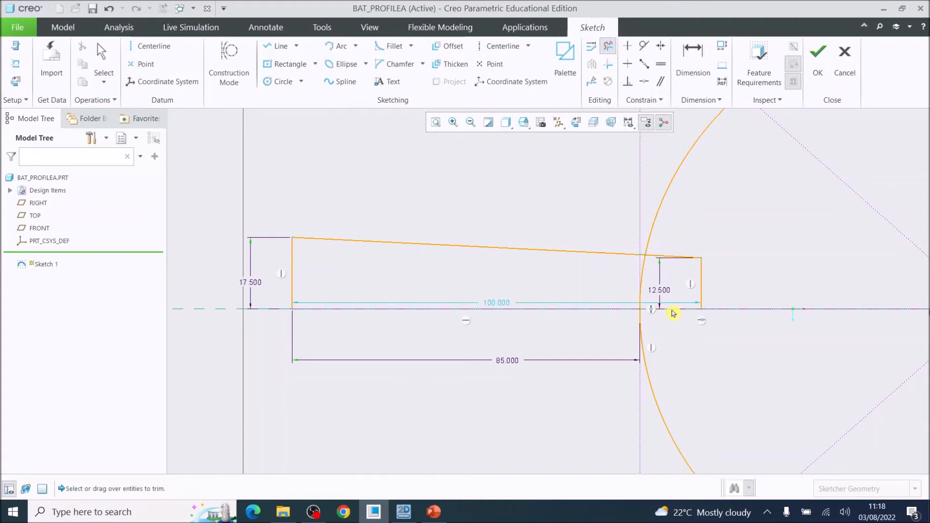
pyautogui.scroll(-3, 690, 338)
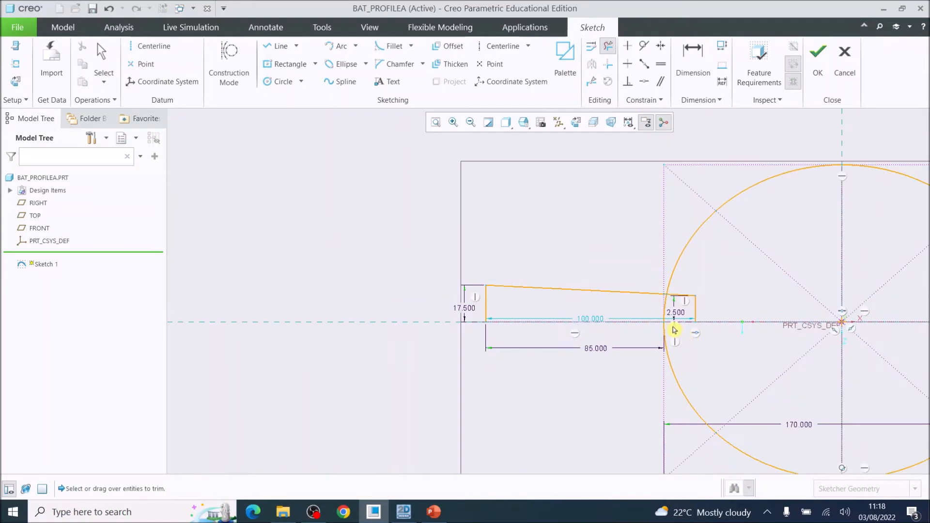
pyautogui.scroll(2, 695, 330)
pyautogui.scroll(2, 694, 330)
pyautogui.scroll(-4, 658, 328)
pyautogui.scroll(3, 620, 373)
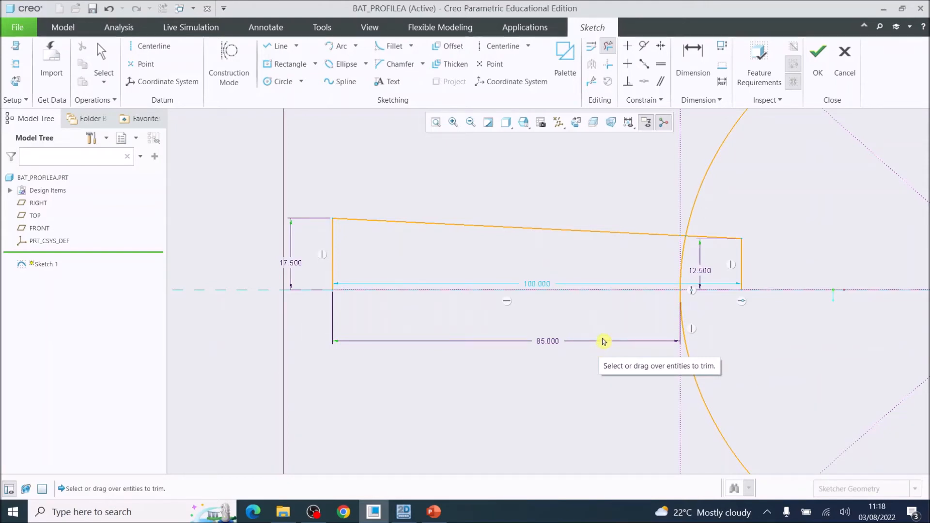
pyautogui.click(268, 49)
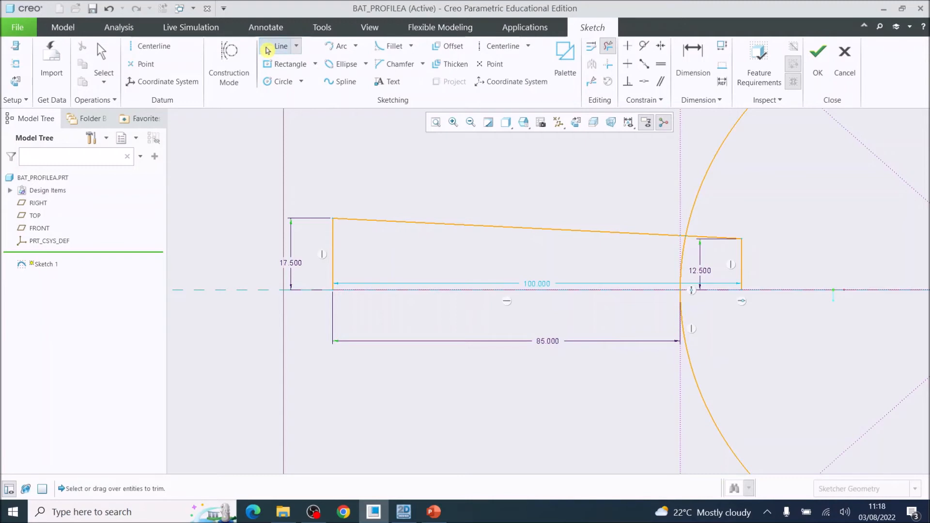
pyautogui.click(745, 293)
pyautogui.middleClick(745, 293)
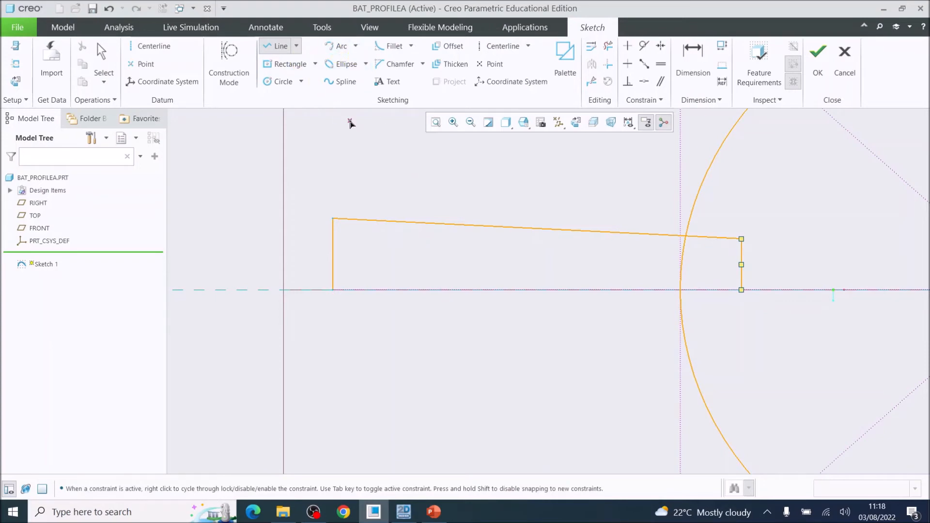
# Draw a center rectangle about 16.6 wide and 12.5 high, centered on the horizontal axis near the handle end
pyautogui.click(316, 65)
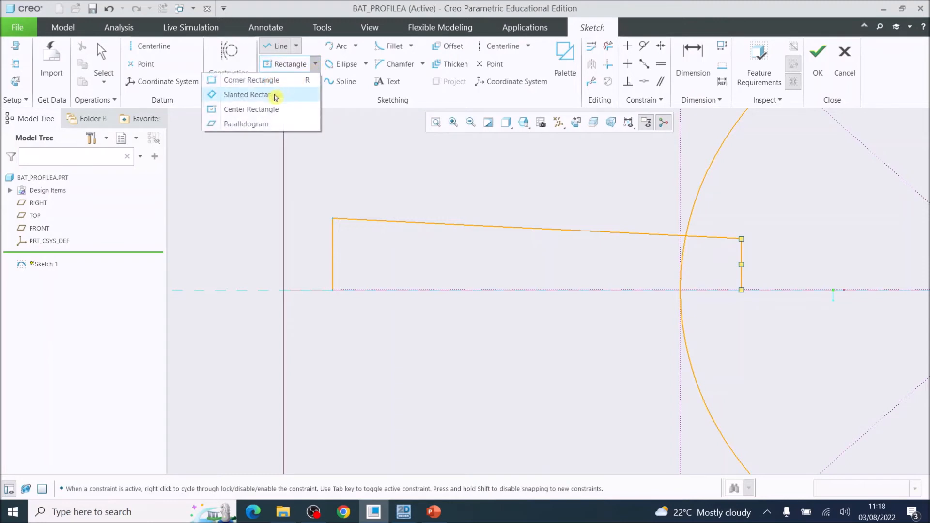
pyautogui.click(251, 110)
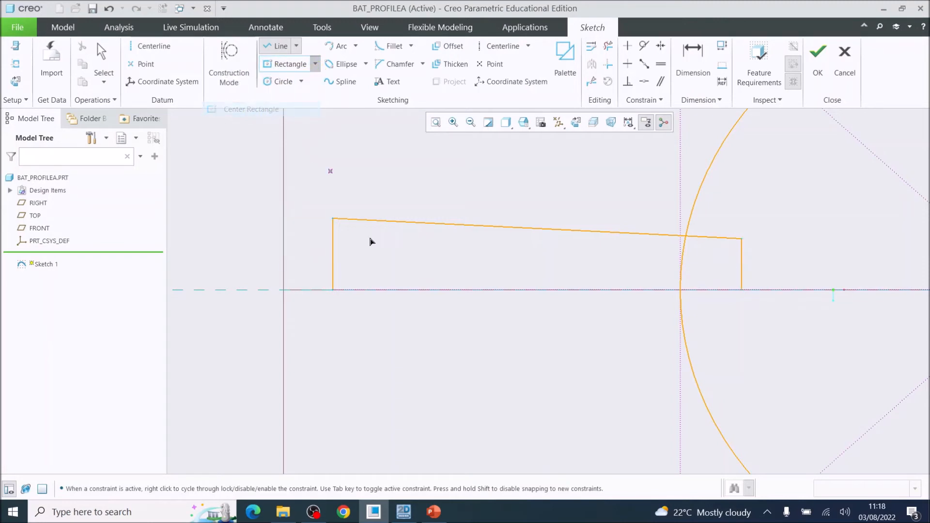
pyautogui.click(386, 291)
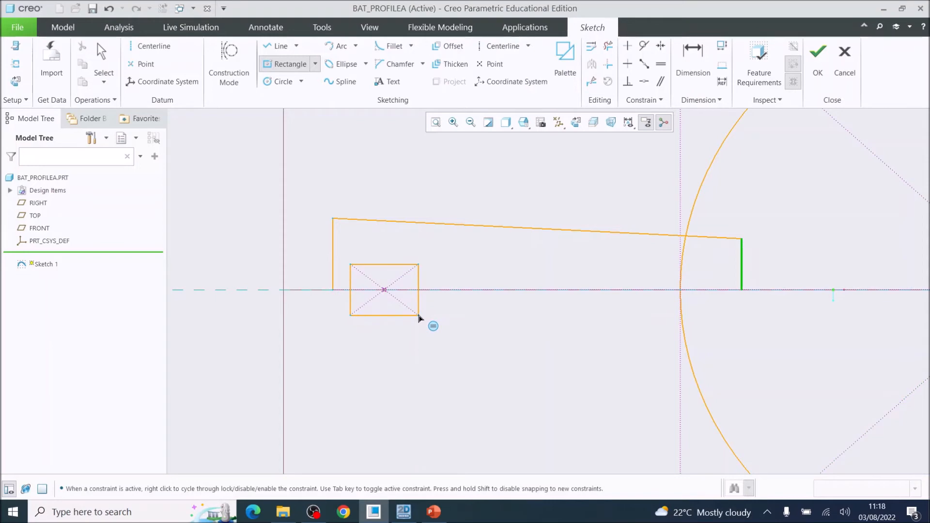
pyautogui.click(419, 318)
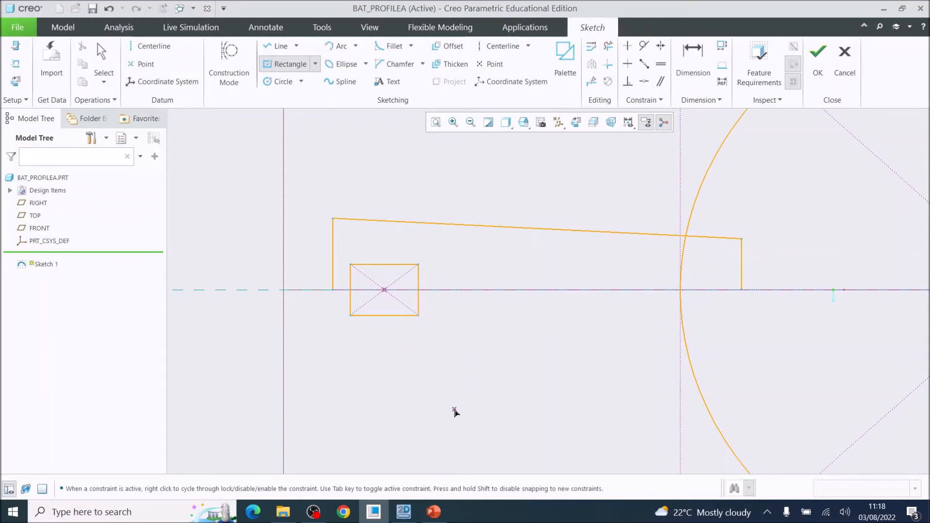
# Set the width of the rectangle in the handle to 10
pyautogui.click(693, 60)
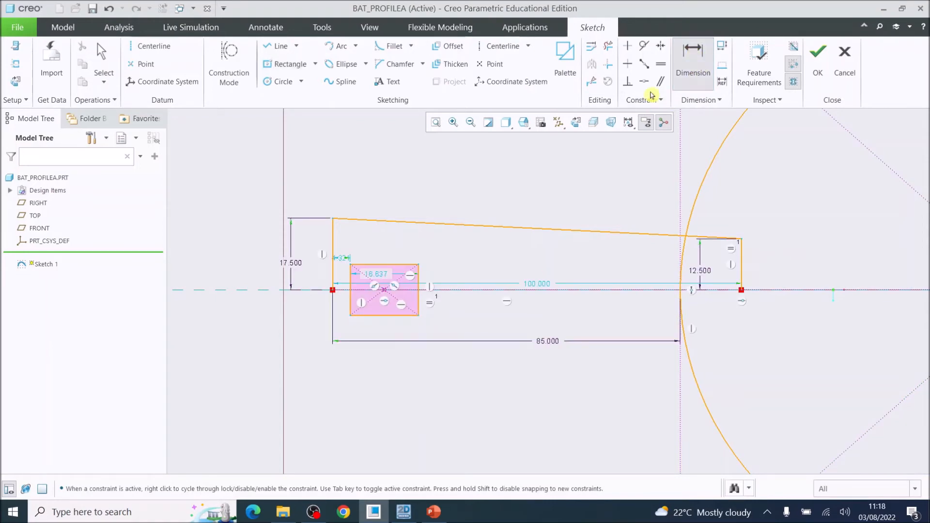
pyautogui.scroll(5, 380, 297)
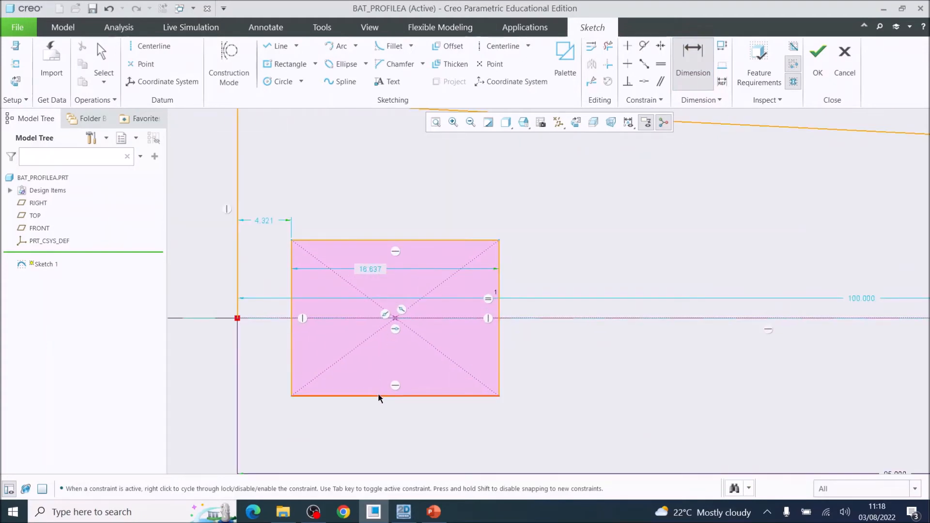
pyautogui.scroll(1, 379, 398)
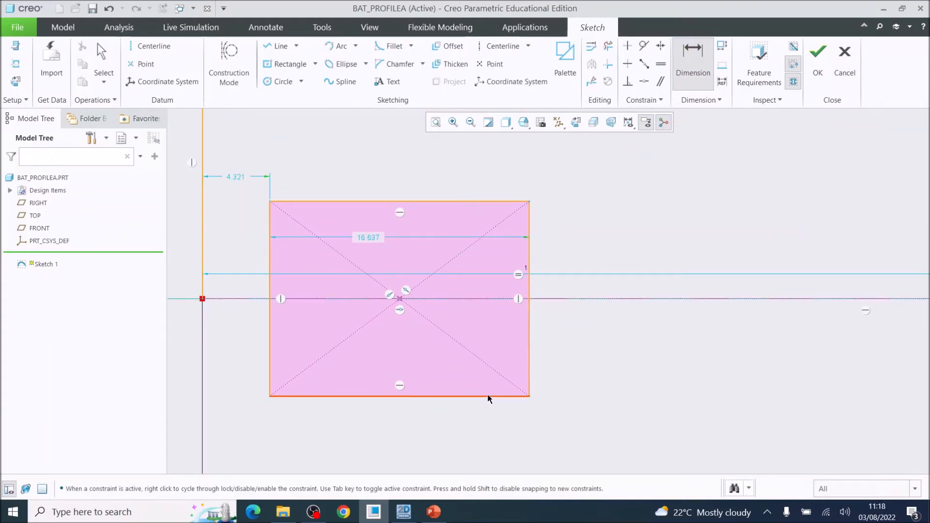
pyautogui.doubleClick(367, 237)
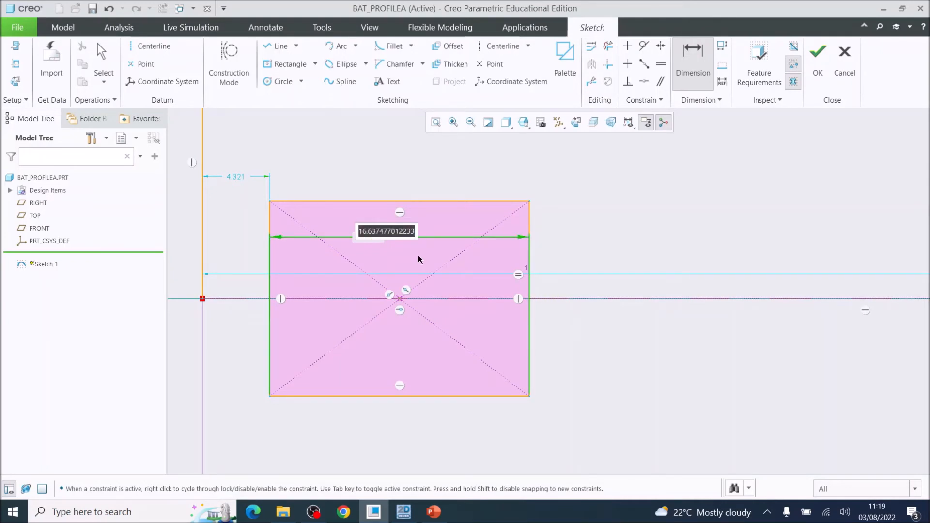
pyautogui.write('10')
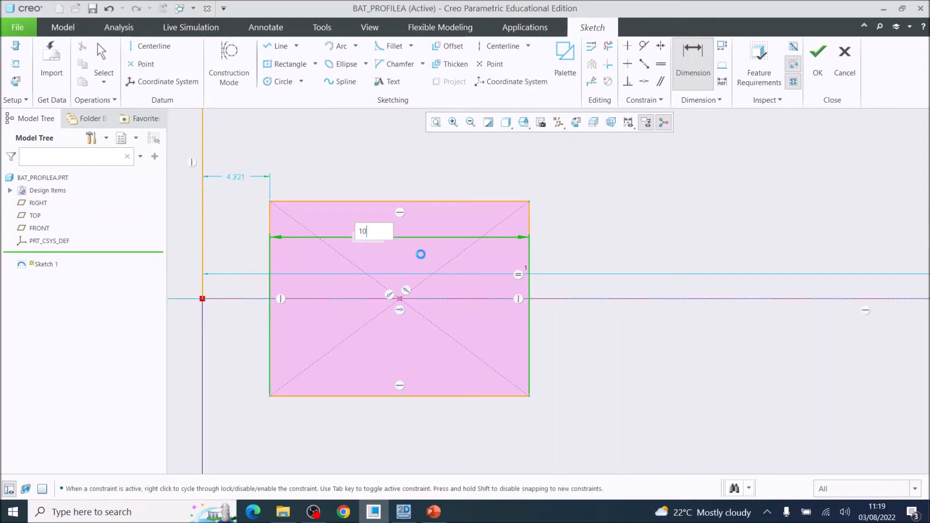
pyautogui.press('Return')
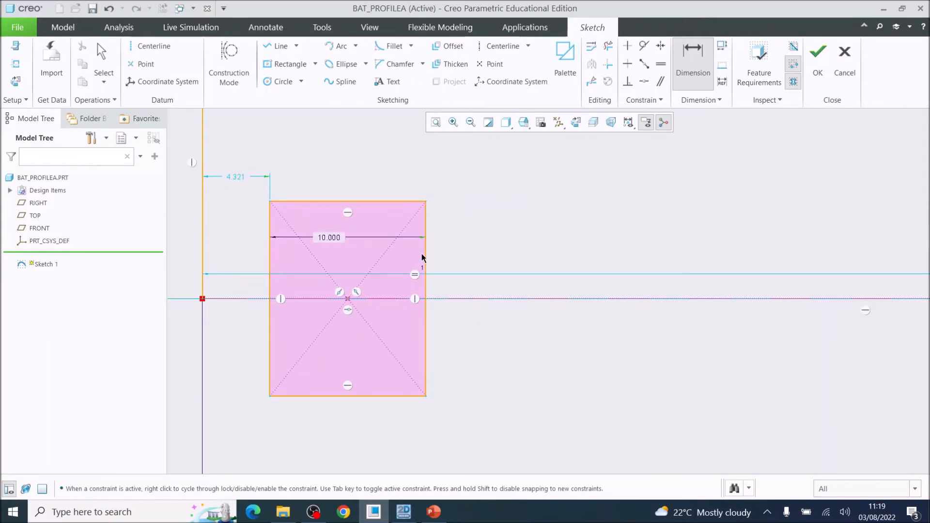
# Dimension the handle rectangle's height as 10, deleting the conflicting dimension sd5 to resolve the sketch
pyautogui.click(425, 356)
pyautogui.middleClick(517, 343)
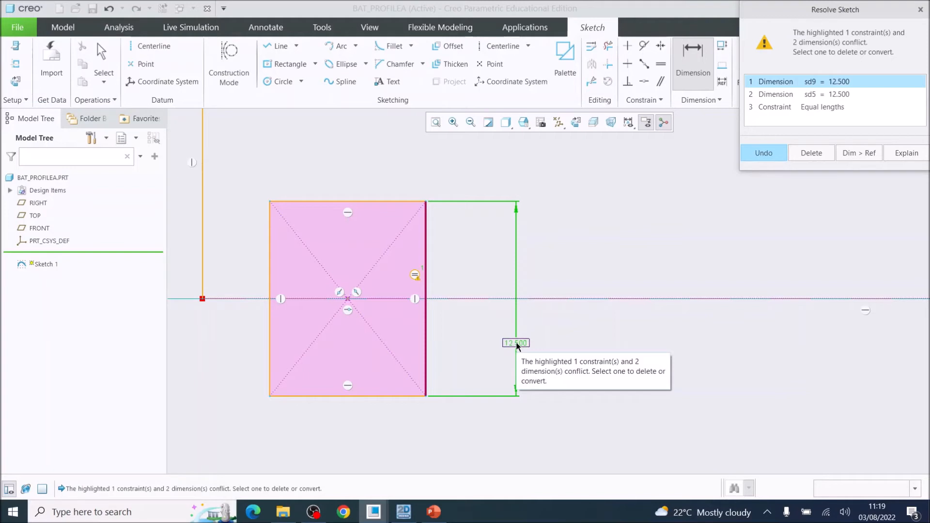
pyautogui.click(846, 96)
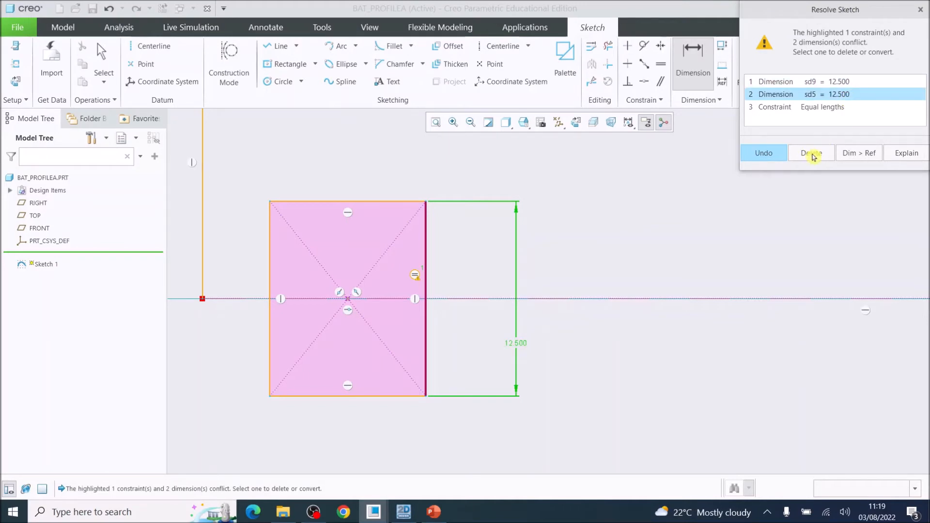
pyautogui.click(812, 154)
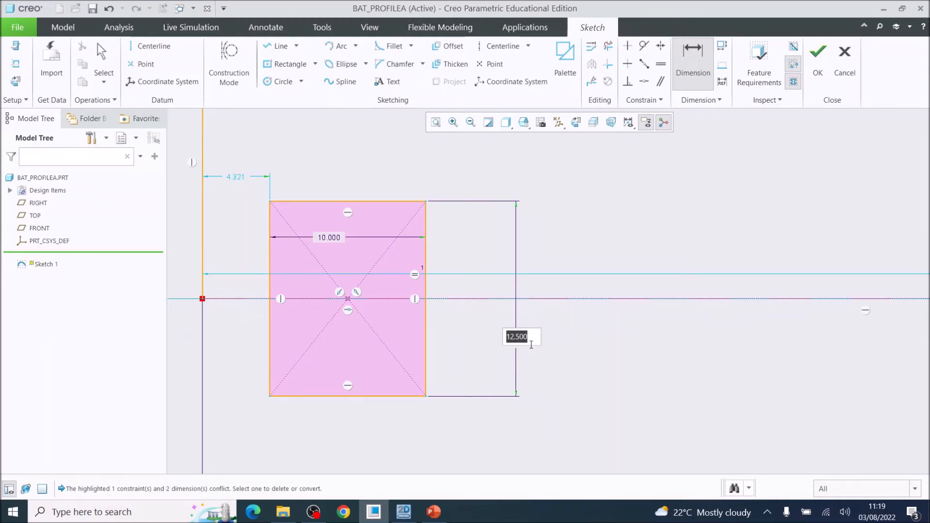
pyautogui.write('10')
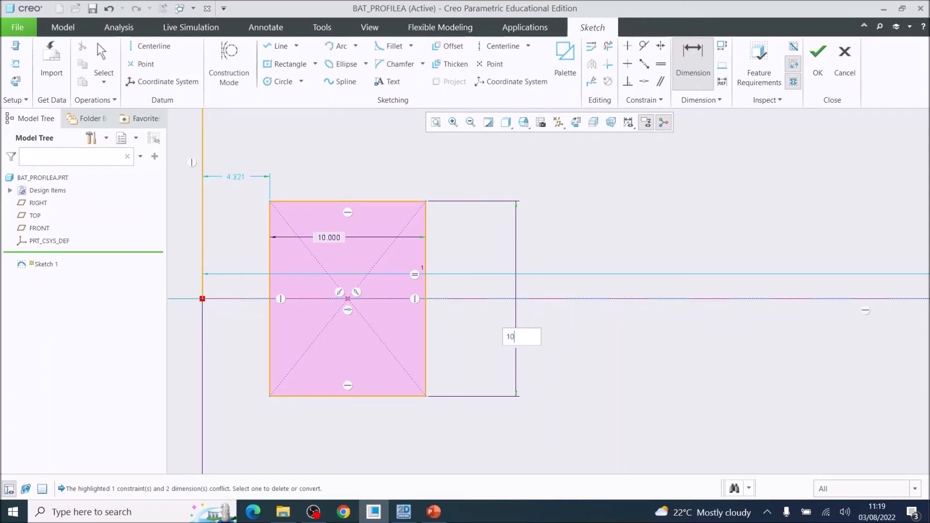
pyautogui.press('Return')
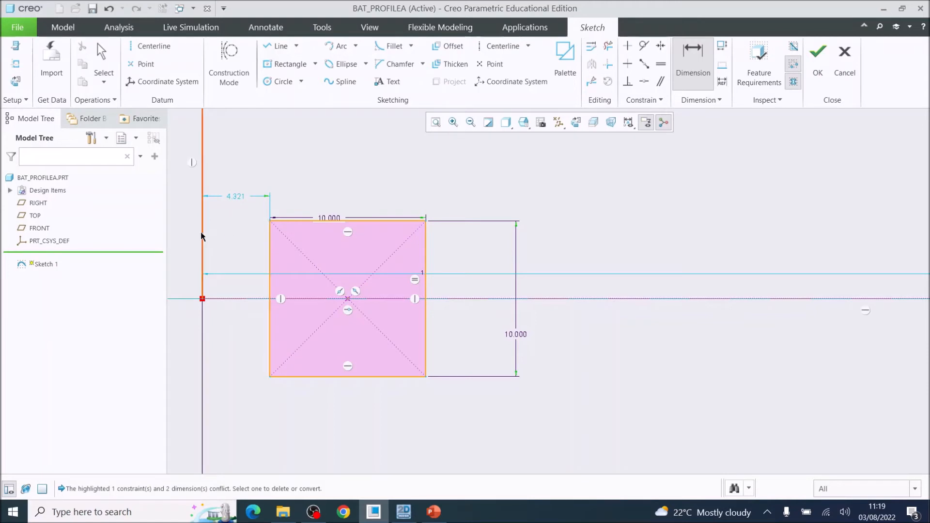
# Set the distance from the handle-end vertical line to the rectangle's nearest side to 10
pyautogui.doubleClick(240, 199)
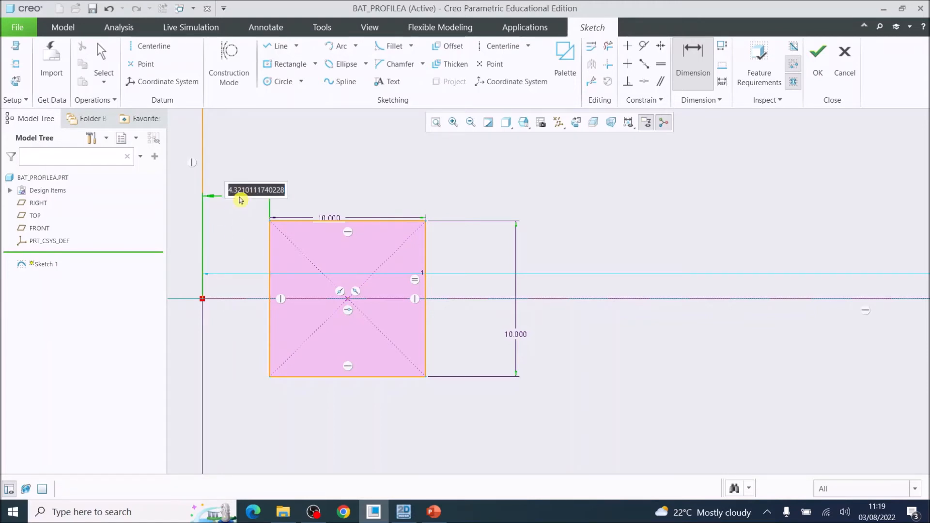
pyautogui.write('1')
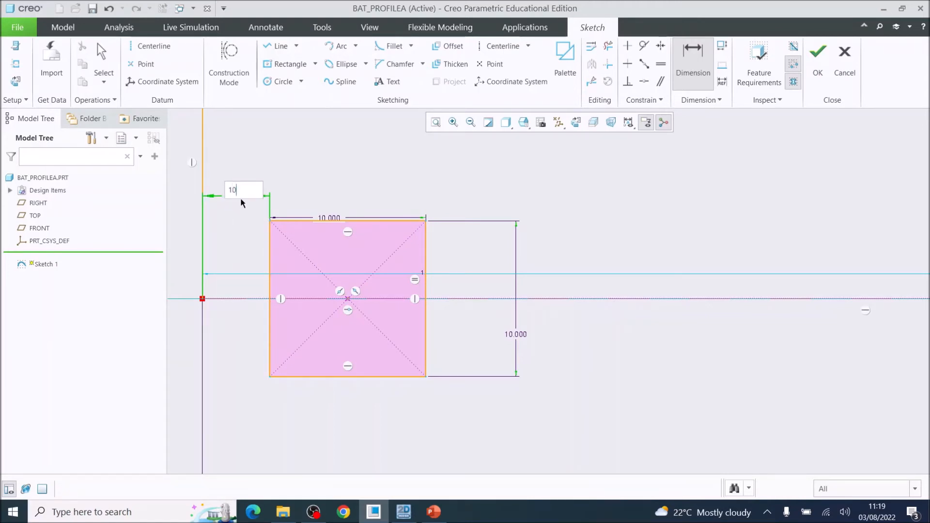
pyautogui.write('0')
pyautogui.press('Return')
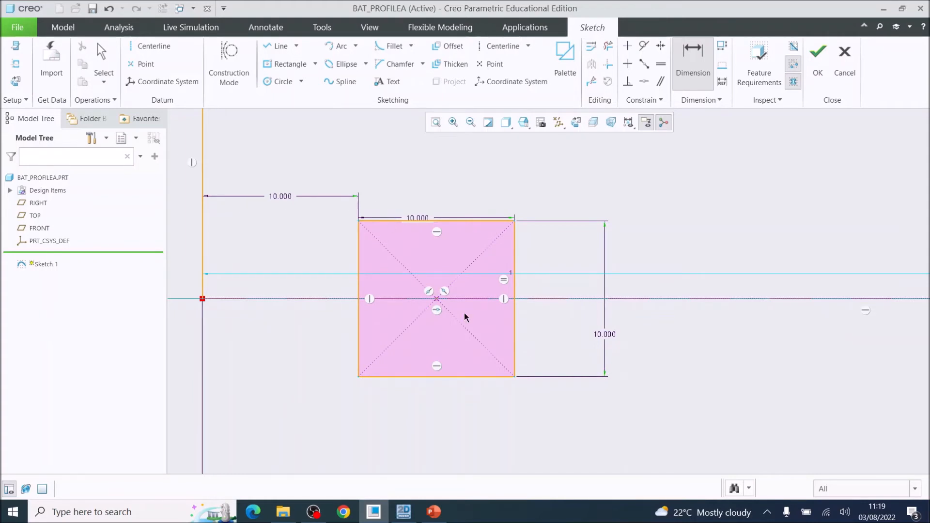
pyautogui.scroll(-8, 618, 321)
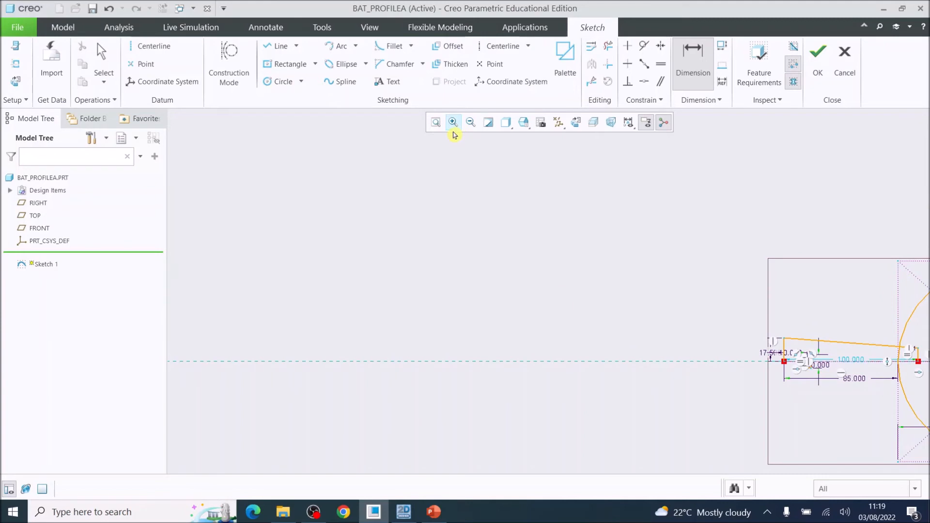
pyautogui.click(436, 122)
pyautogui.scroll(5, 441, 275)
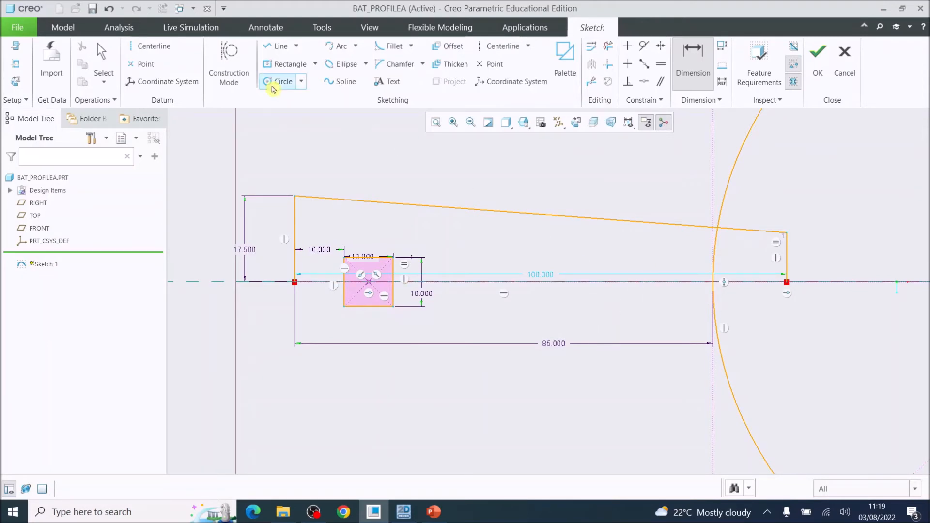
pyautogui.click(269, 66)
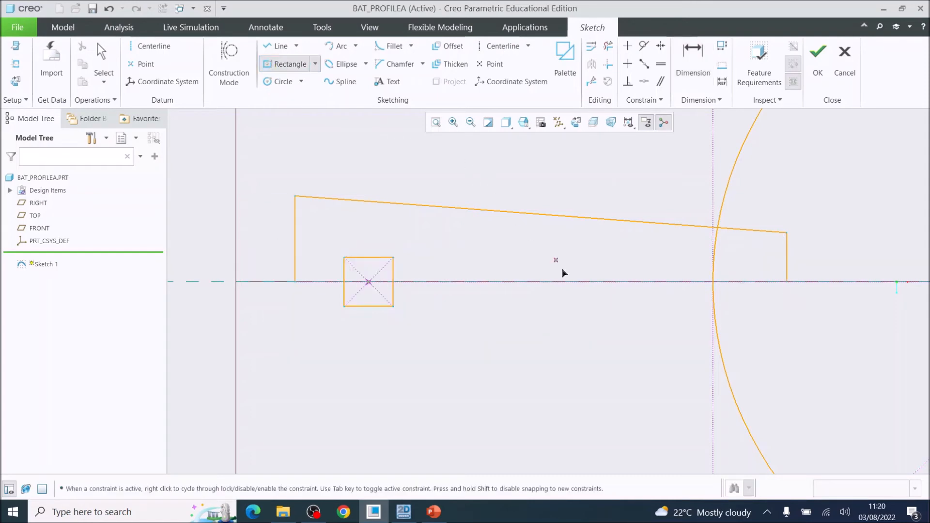
pyautogui.middleClick(584, 288)
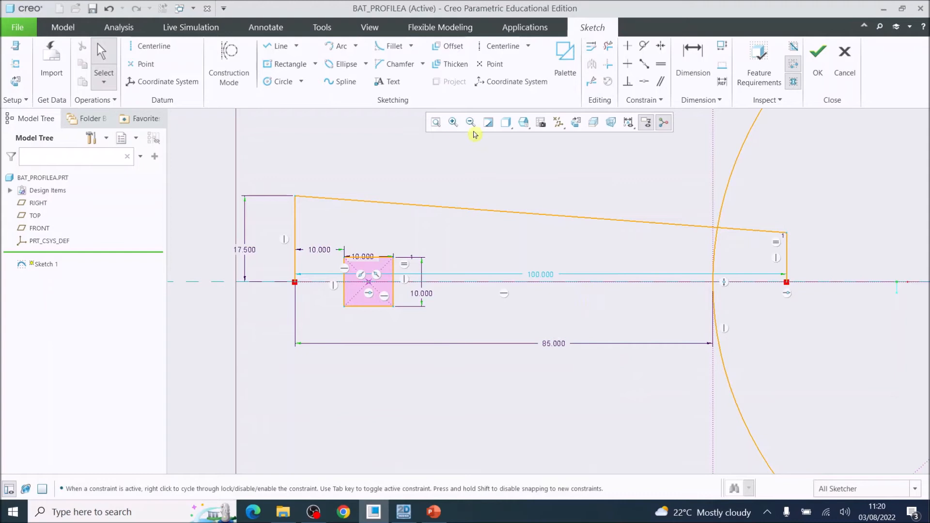
# Draw a center rectangle about 16.5 wide and equally high, centered on the horizontal axis near the blade end of the handle
pyautogui.click(286, 64)
pyautogui.click(582, 282)
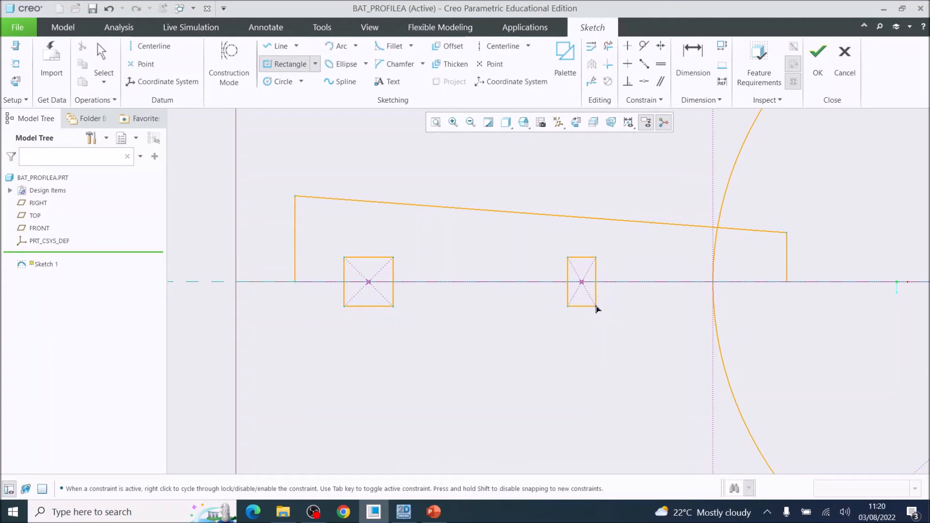
pyautogui.click(603, 306)
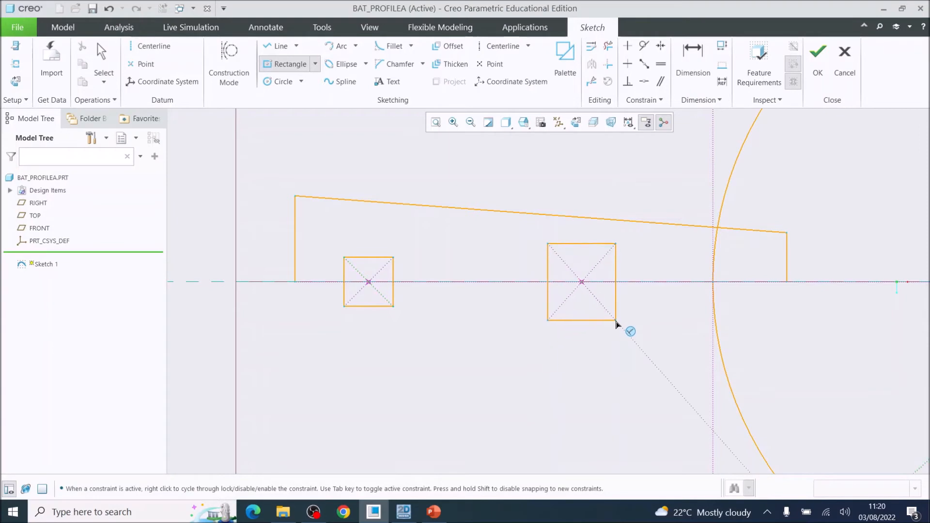
pyautogui.click(624, 323)
# Set the width of the second handle rectangle, near the blade, to 6
pyautogui.click(692, 58)
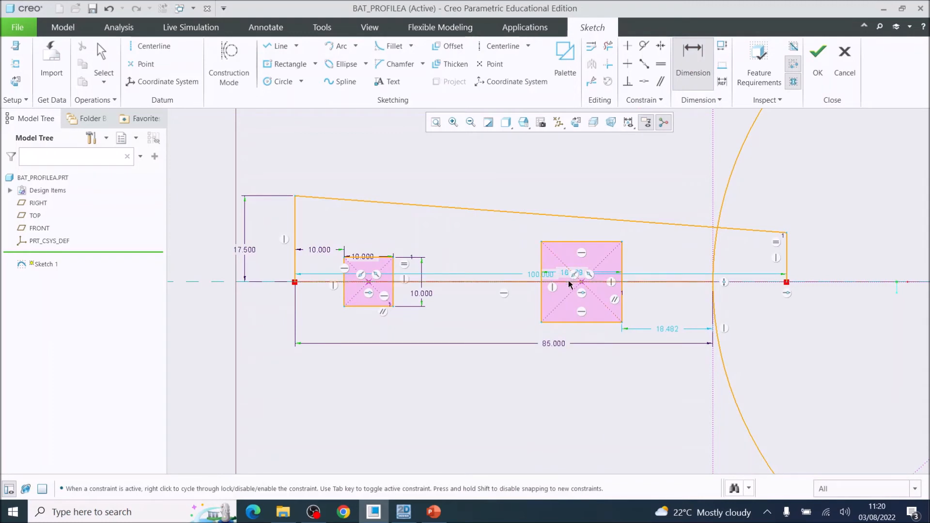
pyautogui.click(567, 275)
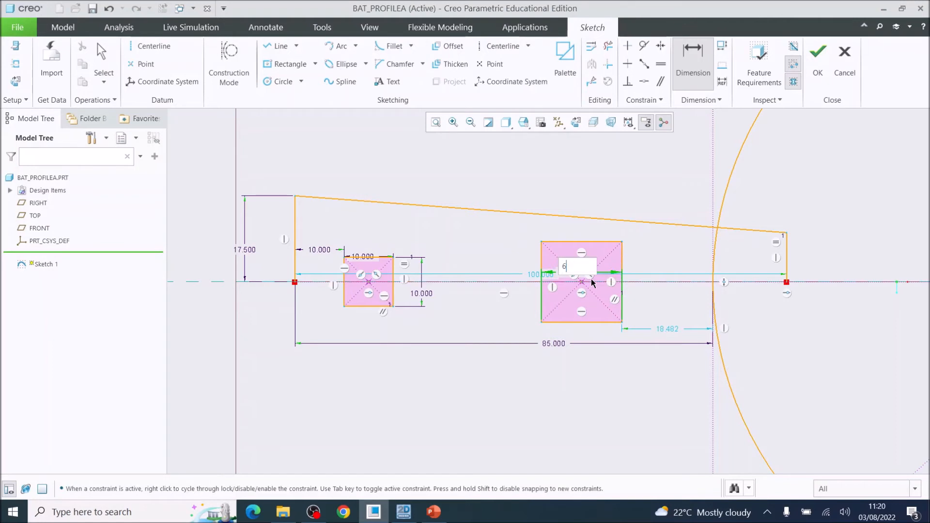
pyautogui.write('8')
pyautogui.press('Return')
# Try to add a height dimension to the small rectangle near the blade, dismissing the conflict resolution
pyautogui.scroll(-5, 623, 298)
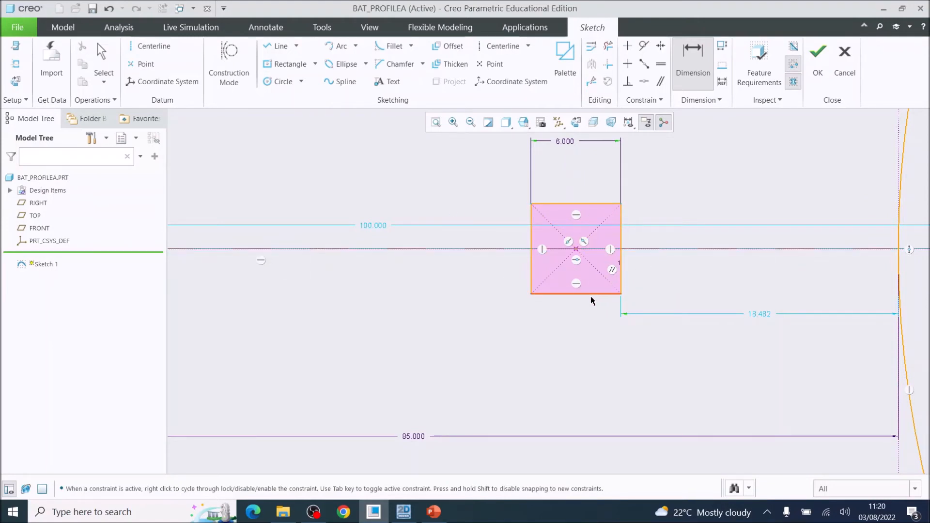
pyautogui.click(620, 233)
pyautogui.middleClick(663, 236)
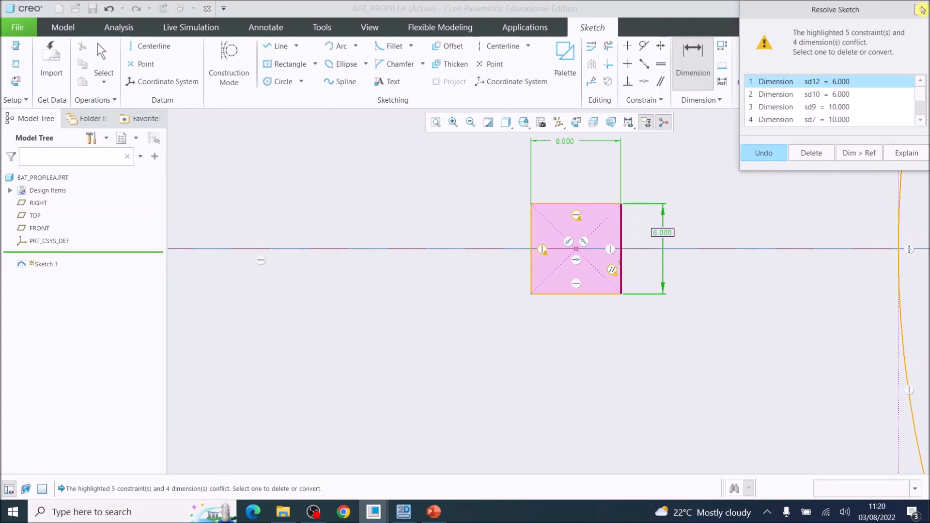
pyautogui.click(920, 10)
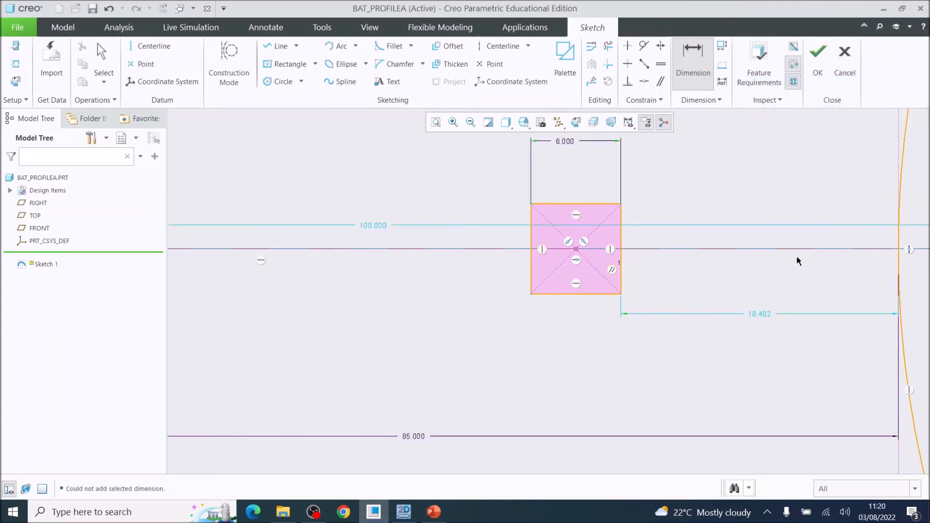
# Set the distance from the small rectangle's blade-facing side to the vertical construction line at the blade edge to 16.5
pyautogui.middleClick(759, 318)
pyautogui.scroll(5, 760, 344)
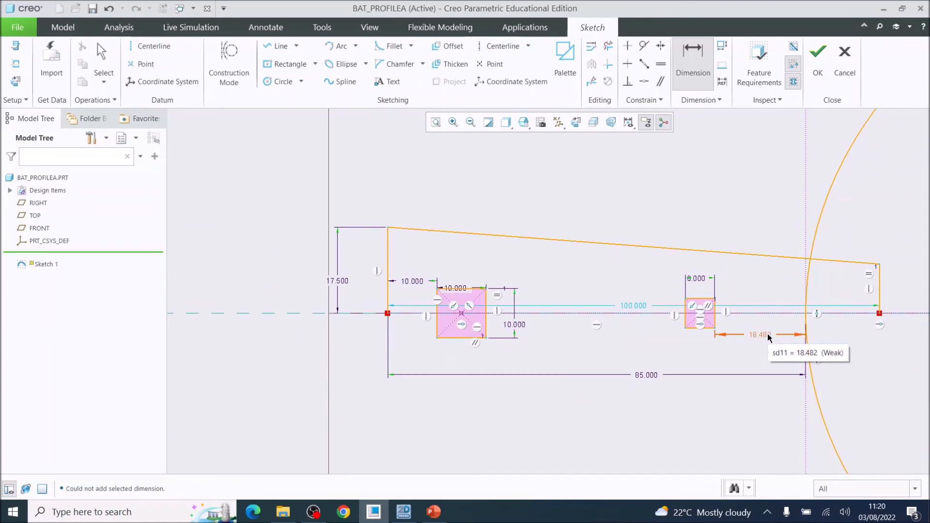
pyautogui.doubleClick(765, 336)
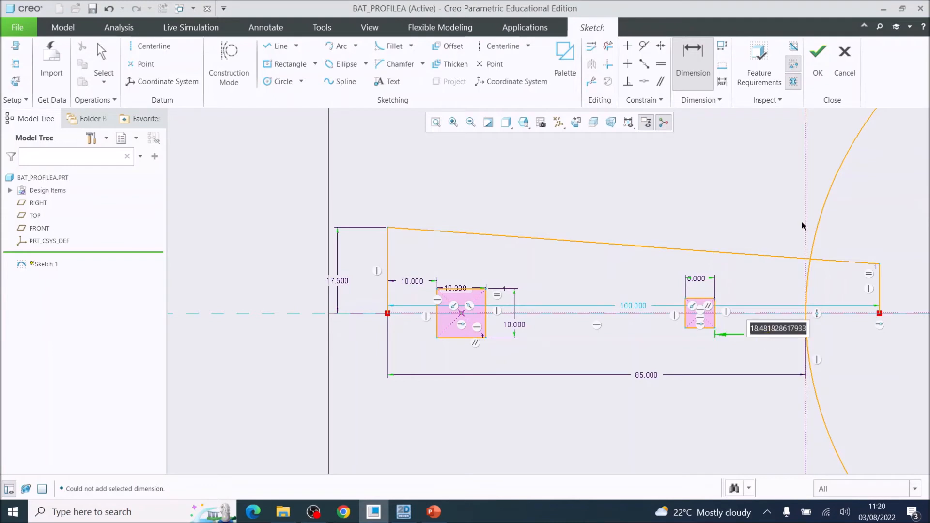
pyautogui.write('16')
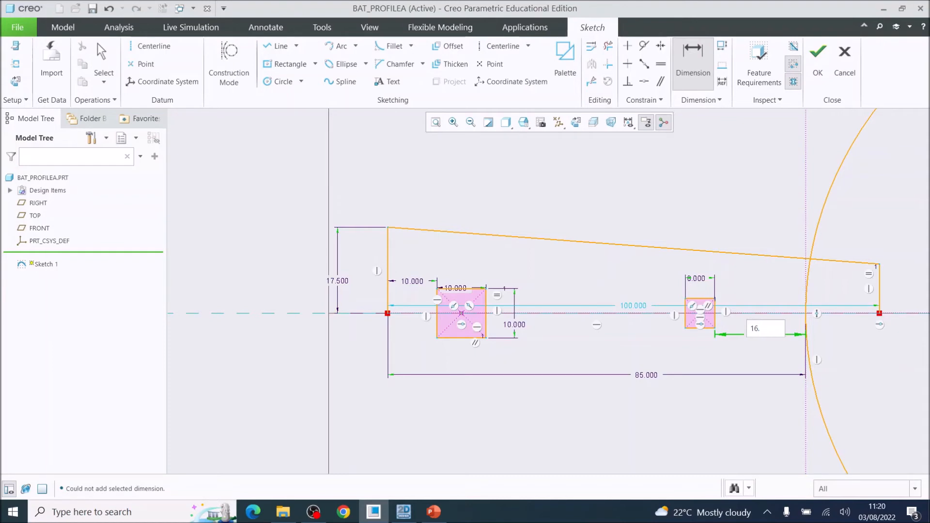
pyautogui.write('.5')
pyautogui.press('Return')
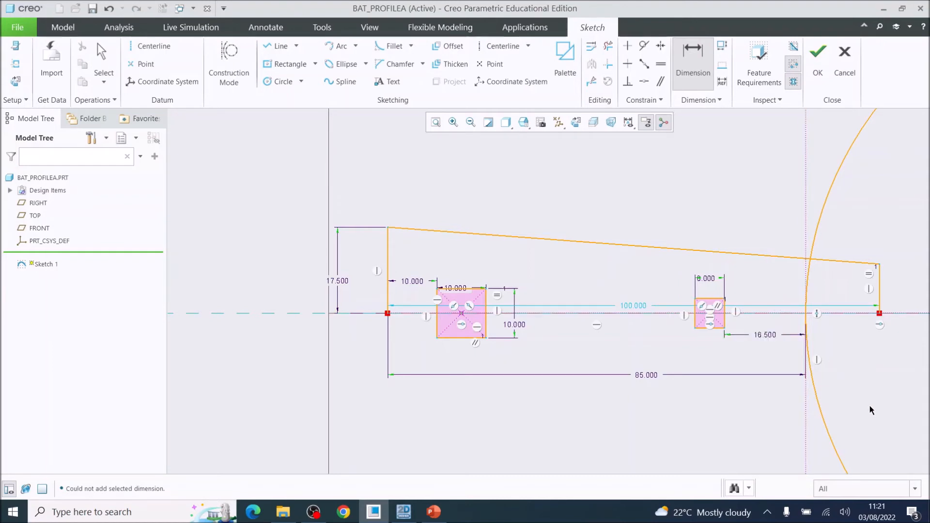
pyautogui.scroll(-3, 791, 378)
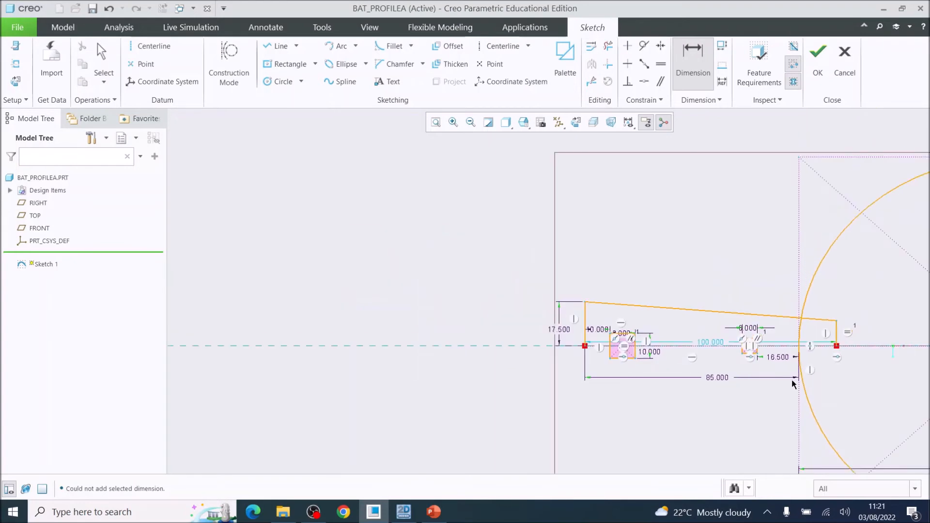
pyautogui.scroll(3, 864, 385)
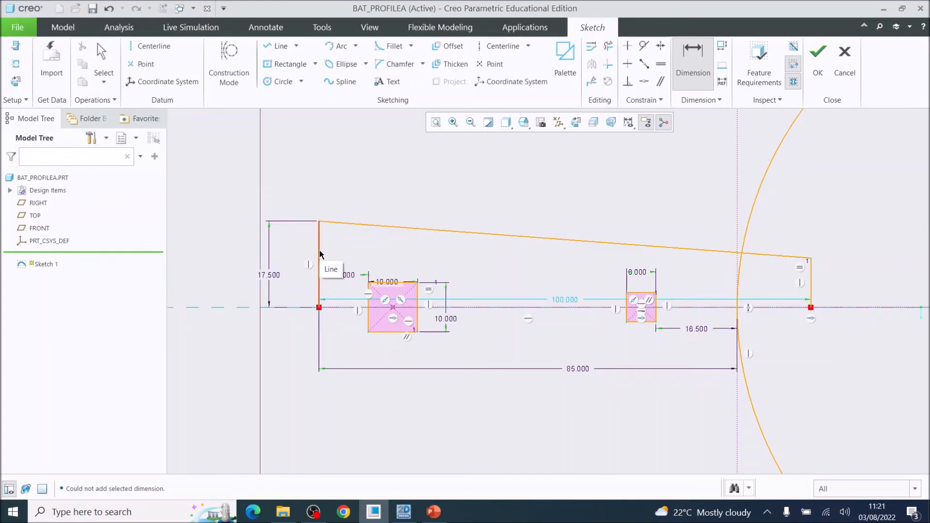
pyautogui.click(102, 54)
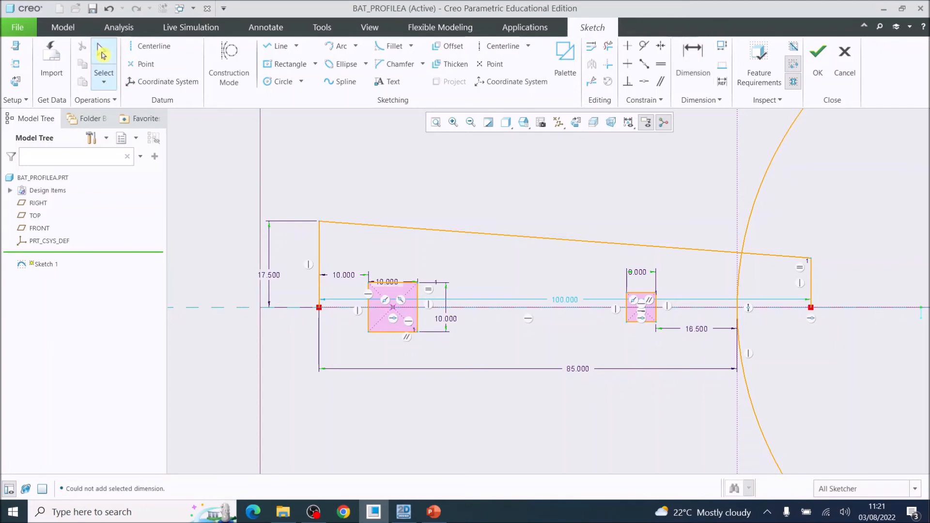
pyautogui.click(323, 250)
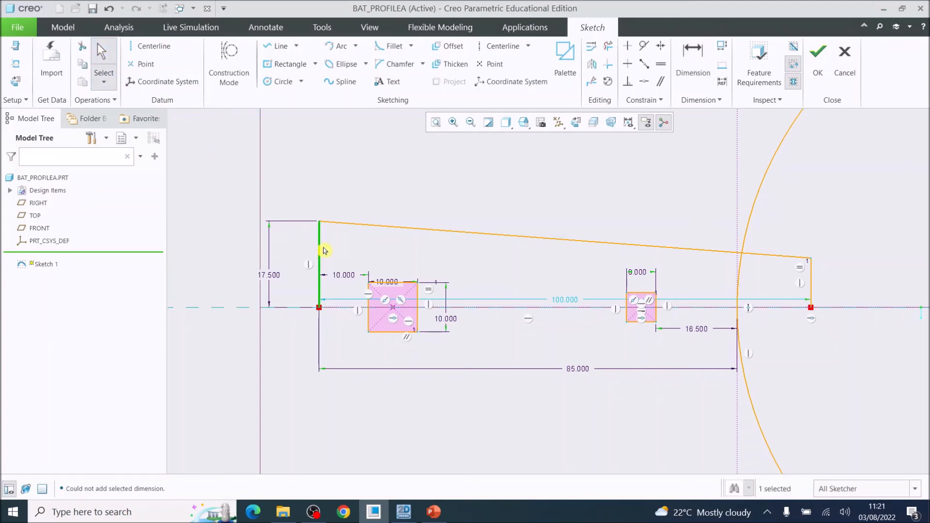
pyautogui.click(361, 225)
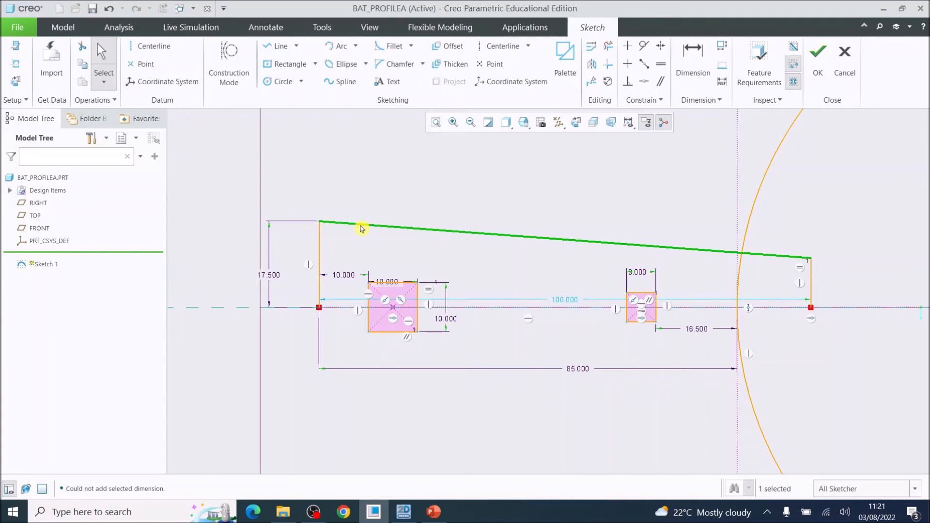
pyautogui.click(324, 250)
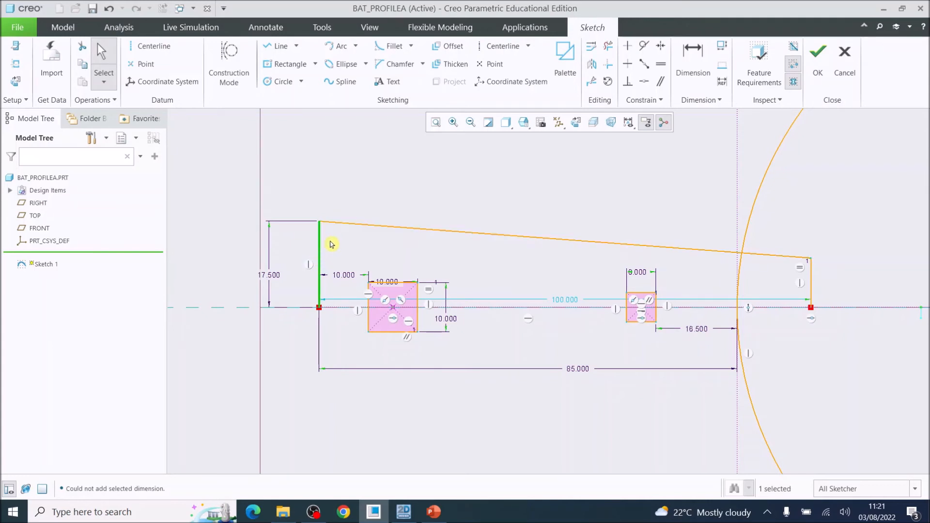
pyautogui.keyDown('ctrl'); pyautogui.click(342, 225); pyautogui.keyUp('ctrl')
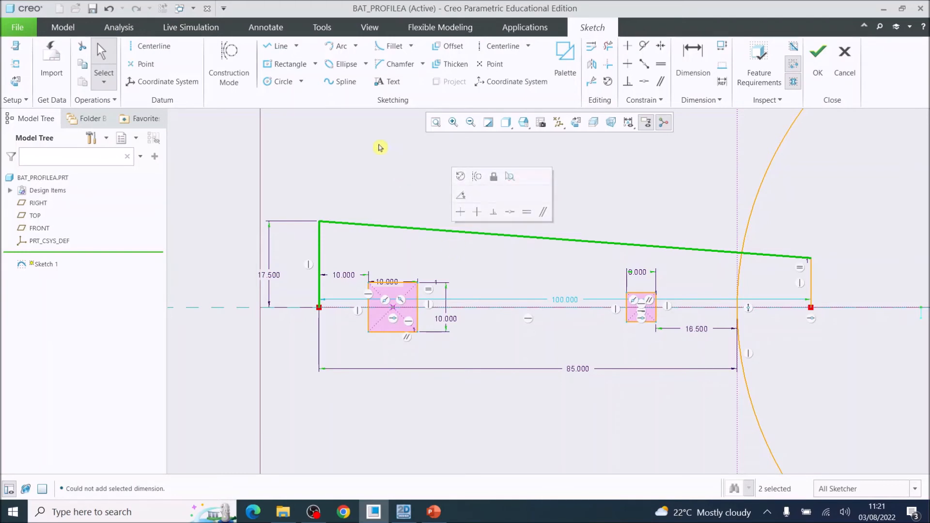
# Draw a horizontal datum centerline along the handle's axis
pyautogui.click(145, 53)
pyautogui.click(283, 308)
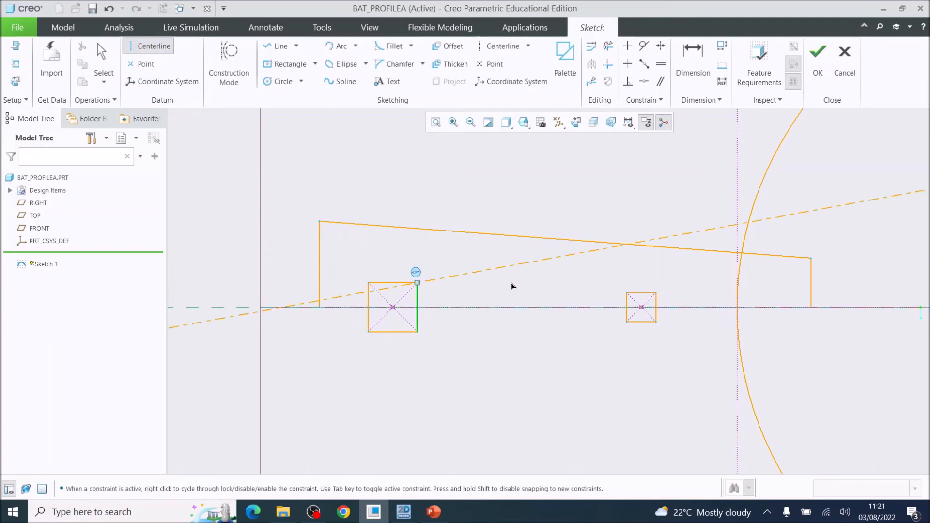
pyautogui.click(521, 308)
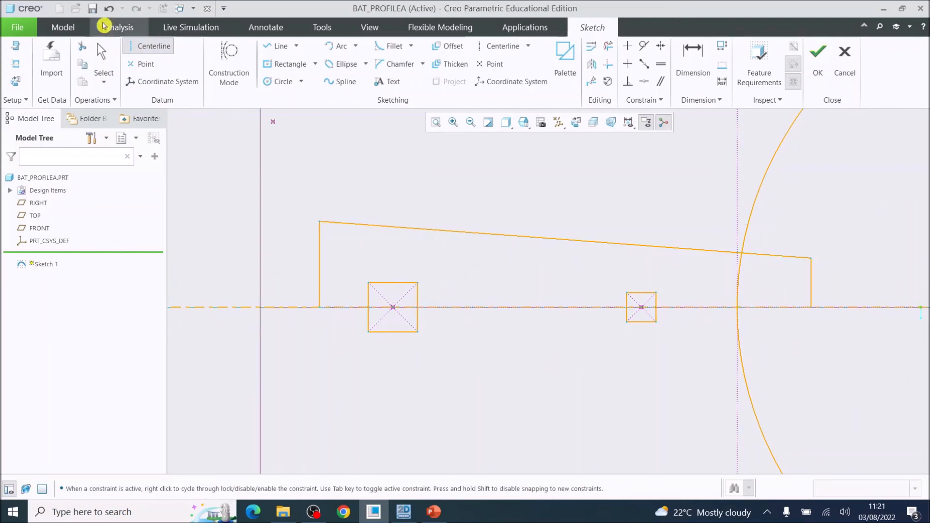
# Mirror the handle's end line and tapered upper line about the horizontal centerline
pyautogui.click(103, 57)
pyautogui.click(320, 246)
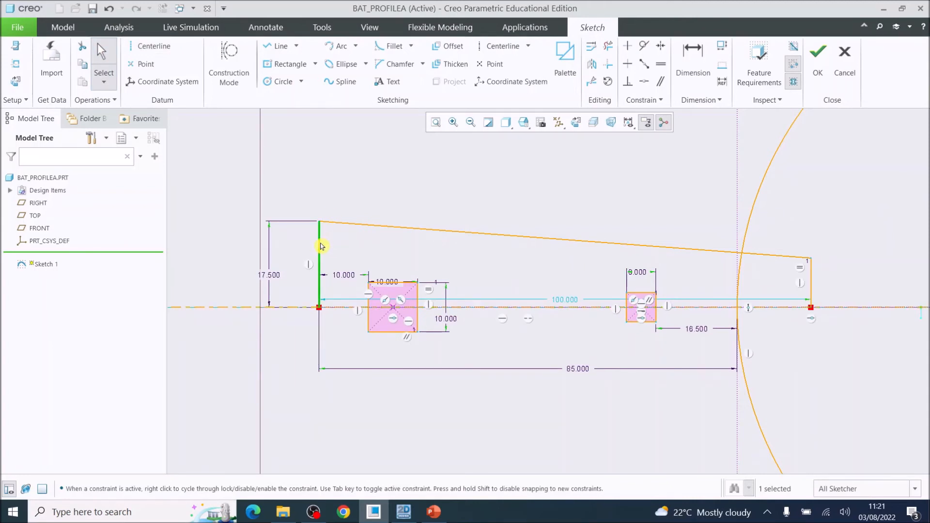
pyautogui.keyDown('ctrl'); pyautogui.click(390, 231); pyautogui.keyUp('ctrl')
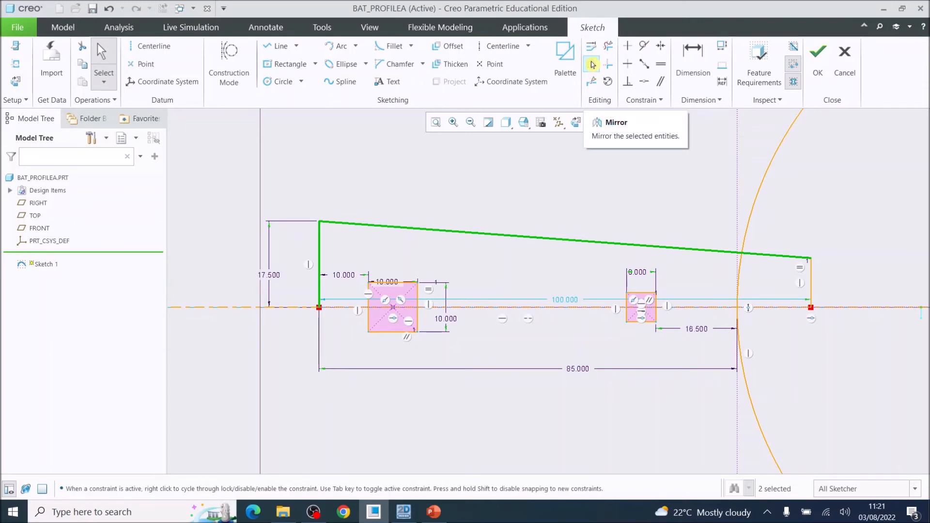
pyautogui.click(593, 64)
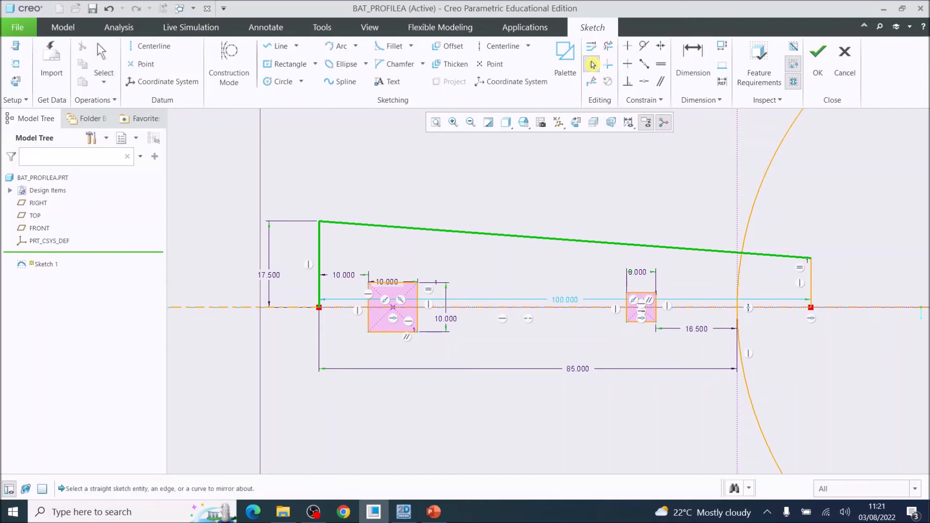
pyautogui.click(483, 308)
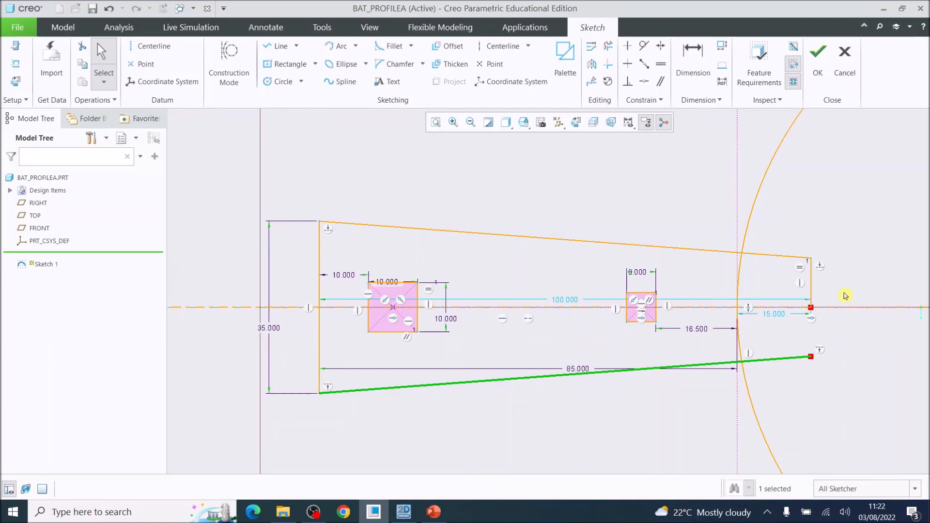
# Trim away the handle's inner vertical line, both tapered line ends inside the blade, and the ellipse arc between the handle lines
pyautogui.click(608, 48)
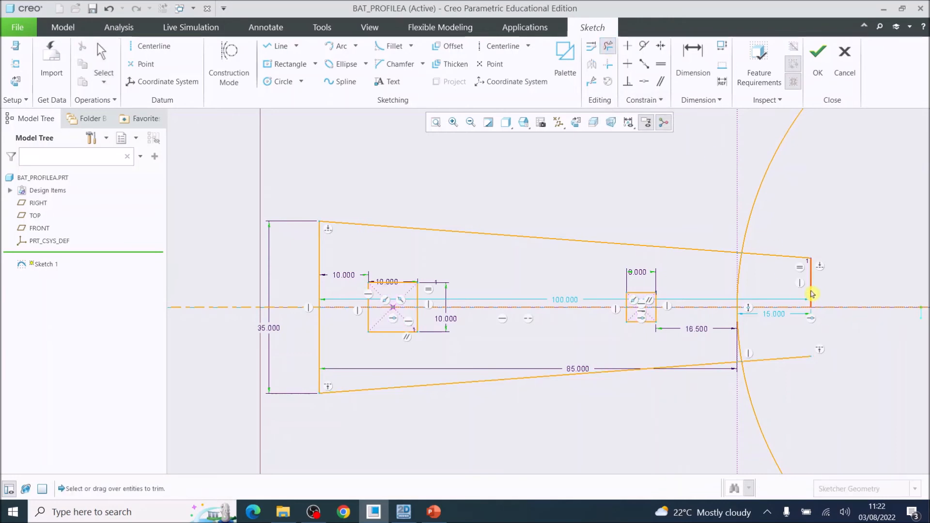
pyautogui.click(811, 291)
pyautogui.click(785, 257)
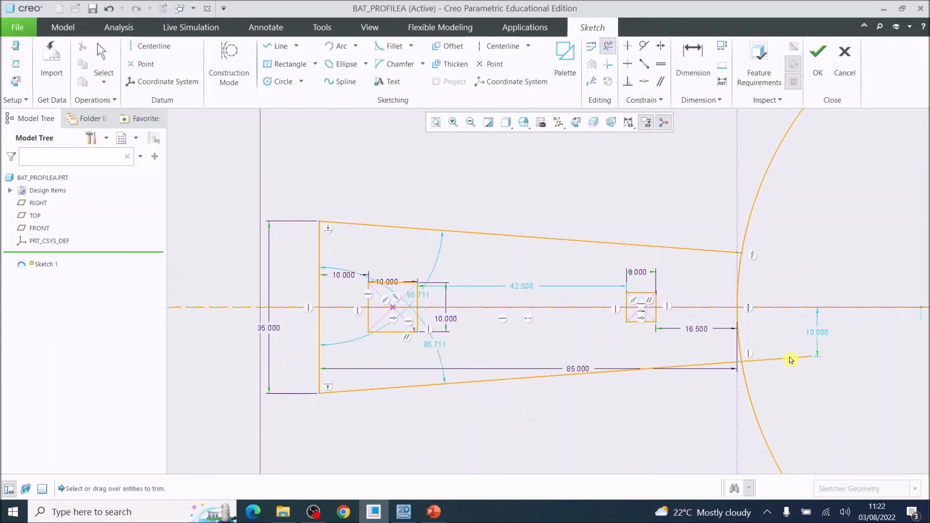
pyautogui.click(788, 359)
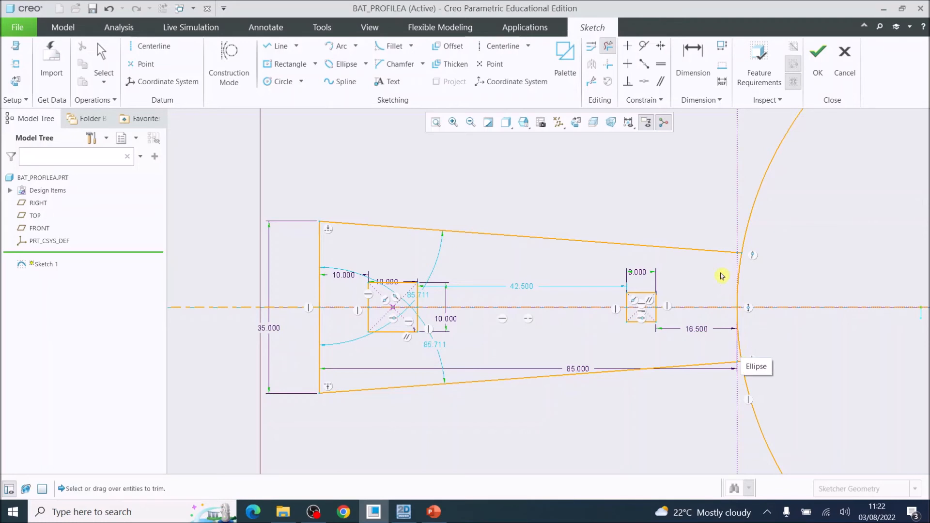
pyautogui.click(742, 346)
pyautogui.click(740, 275)
# Check the trimmed bat outline, fit the whole profile in view, and accept the finished sketch
pyautogui.scroll(5, 754, 345)
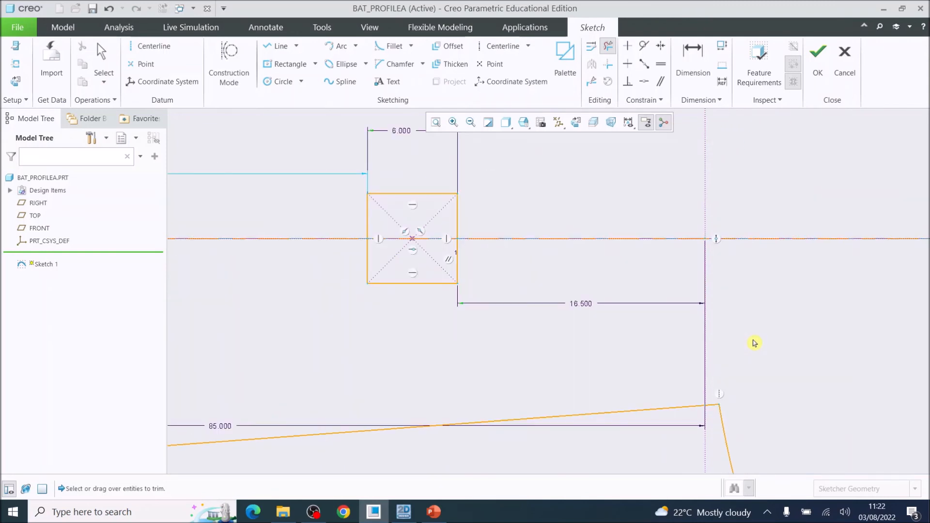
pyautogui.scroll(-3, 754, 343)
pyautogui.scroll(-1, 555, 365)
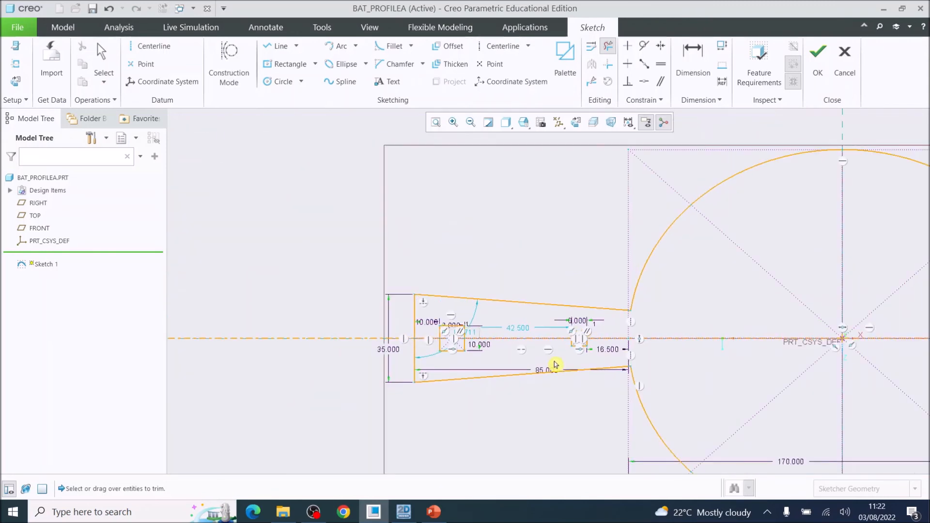
pyautogui.click(436, 122)
pyautogui.scroll(2, 539, 319)
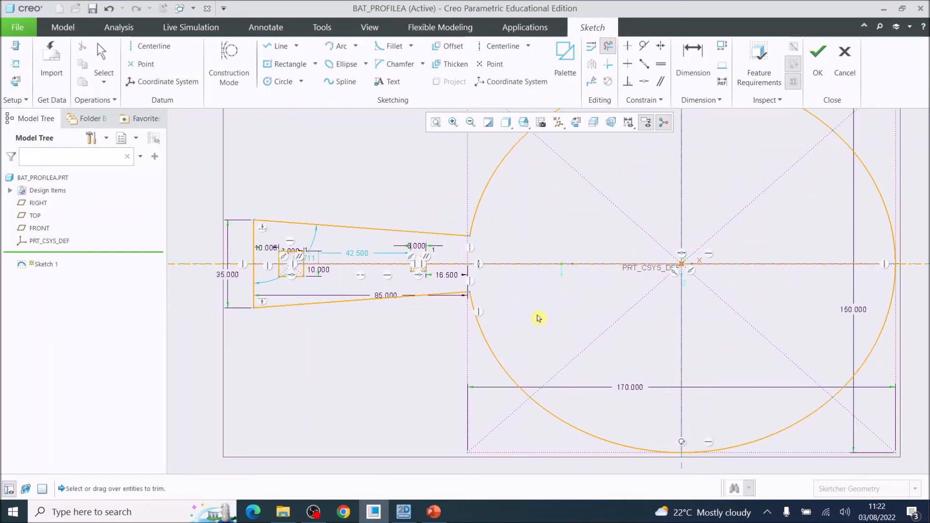
pyautogui.scroll(-2, 539, 319)
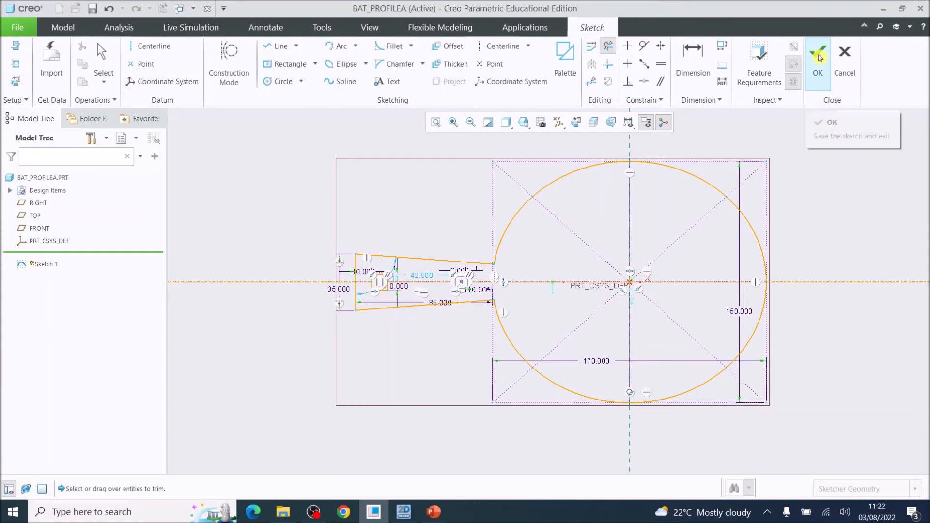
pyautogui.click(818, 57)
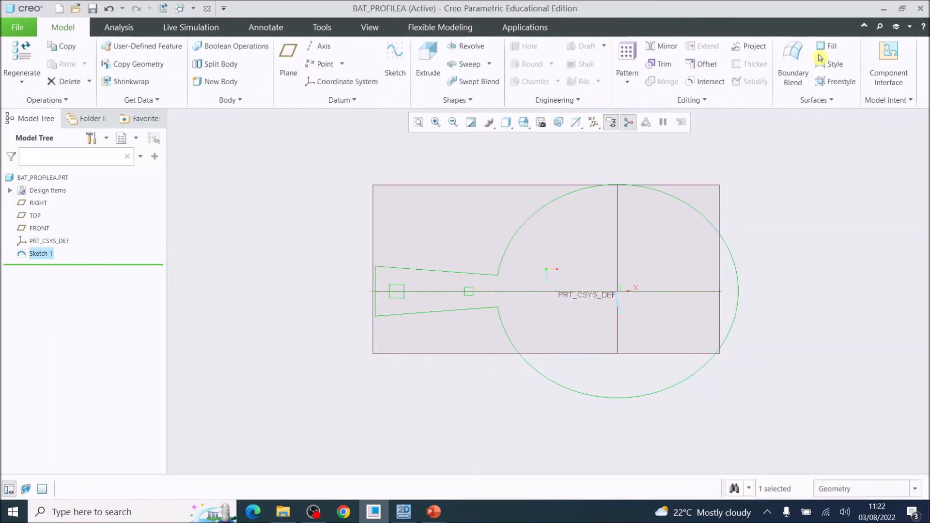
# Extrude the bat profile sketch as a solid with a depth of 3
pyautogui.click(422, 58)
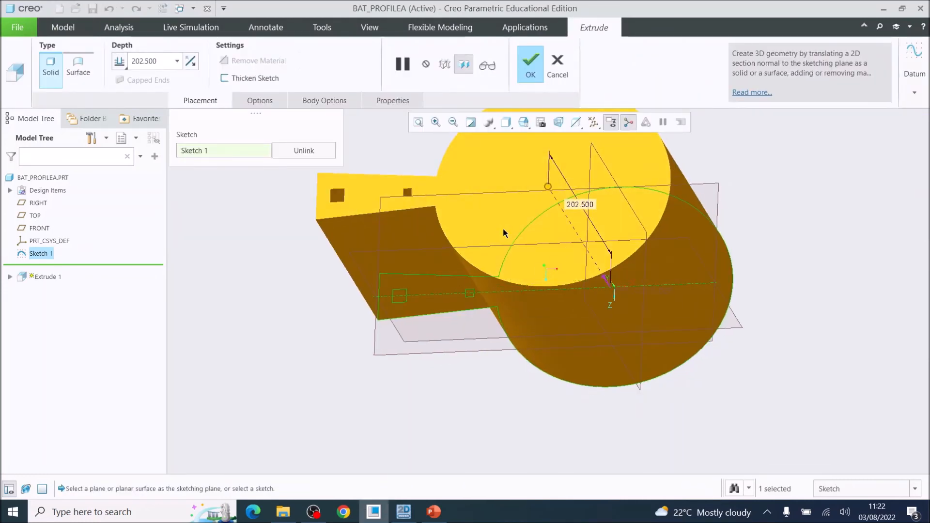
pyautogui.moveTo(548, 187); pyautogui.dragTo(550, 218)
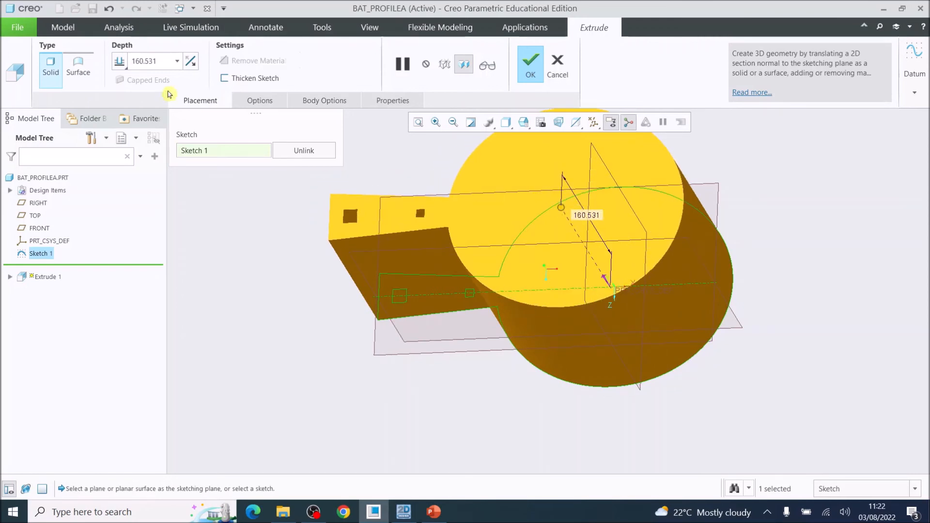
pyautogui.doubleClick(152, 60)
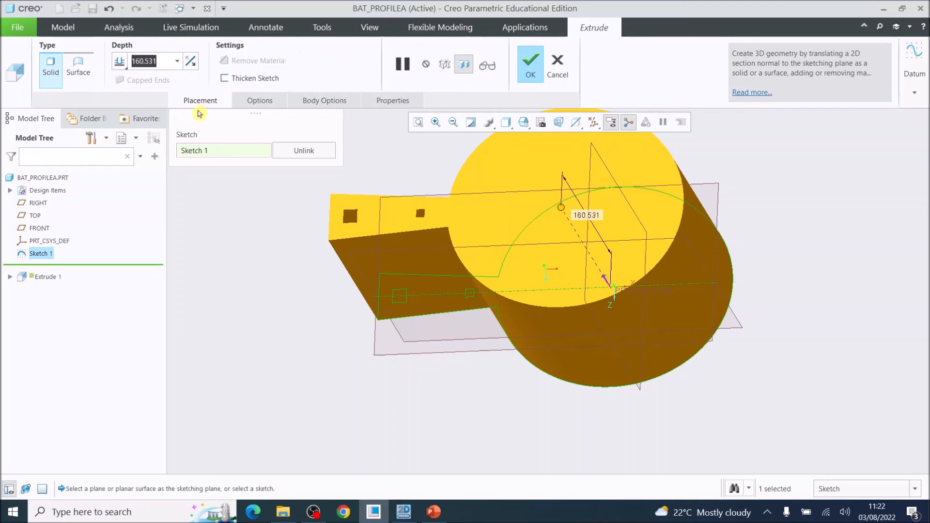
pyautogui.write('3')
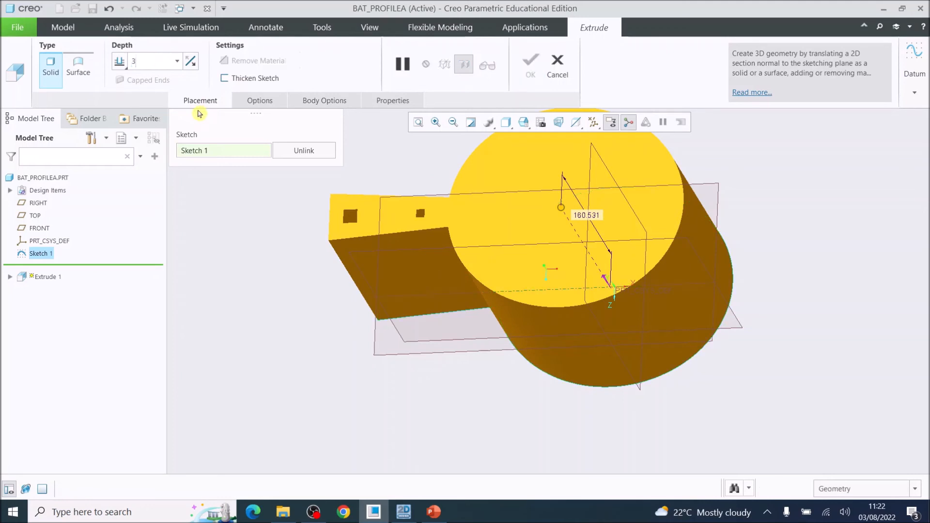
pyautogui.click(379, 140)
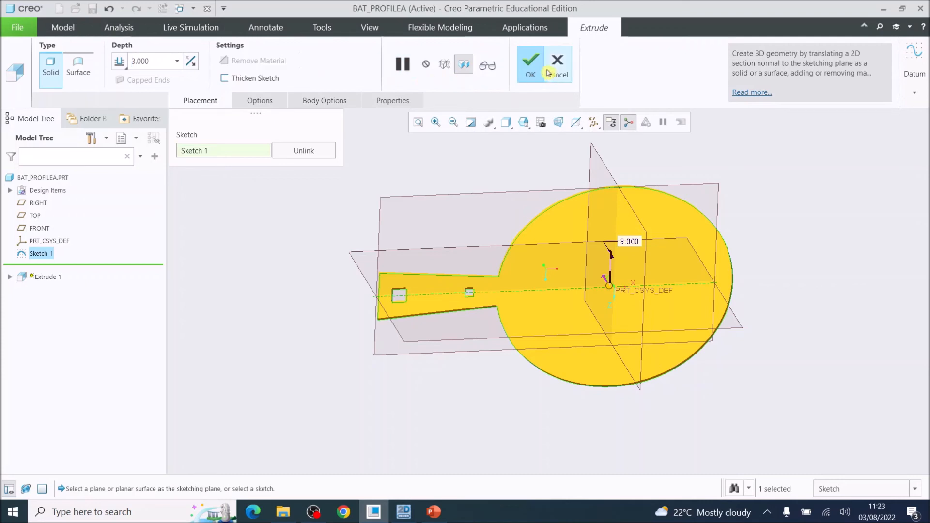
pyautogui.click(531, 67)
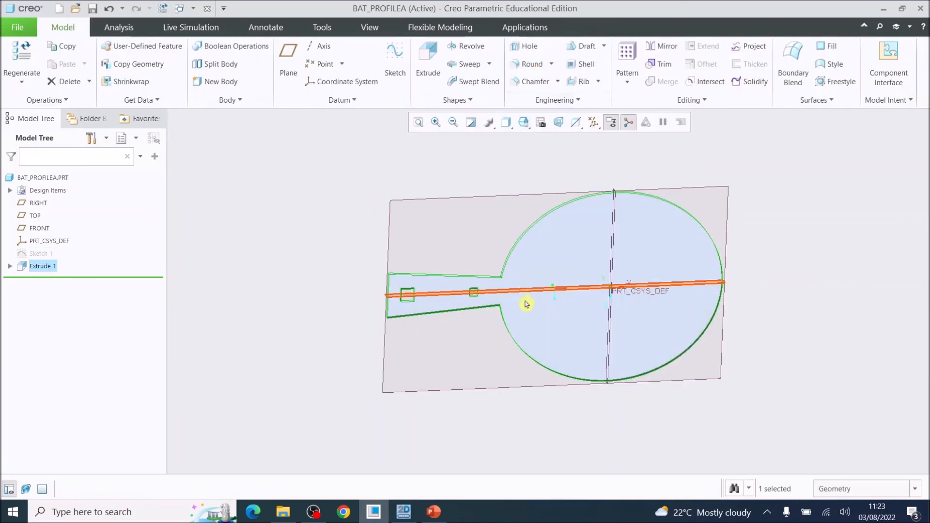
# Start a Round on the vertical edge where the handle's lower side meets the blade and set its radius to 20
pyautogui.moveTo(557, 321); pyautogui.dragTo(615, 289, button='middle')
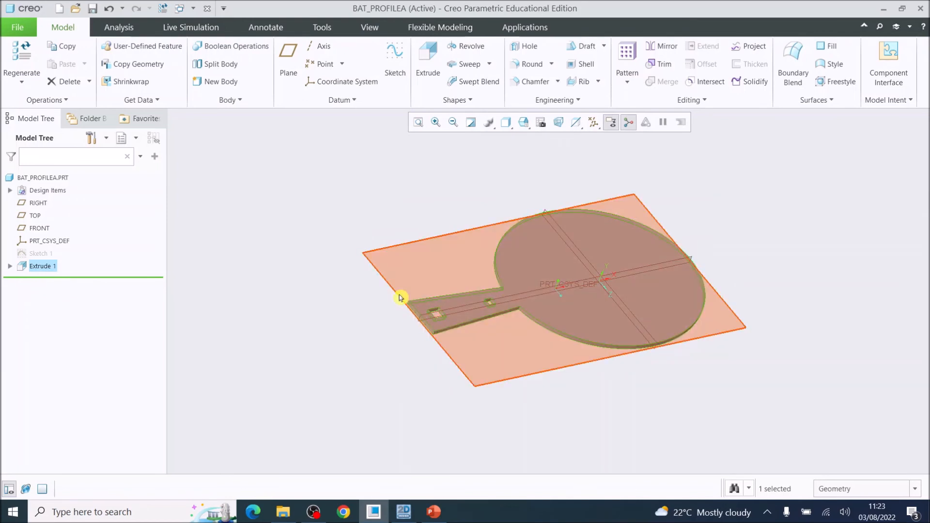
pyautogui.scroll(5, 507, 312)
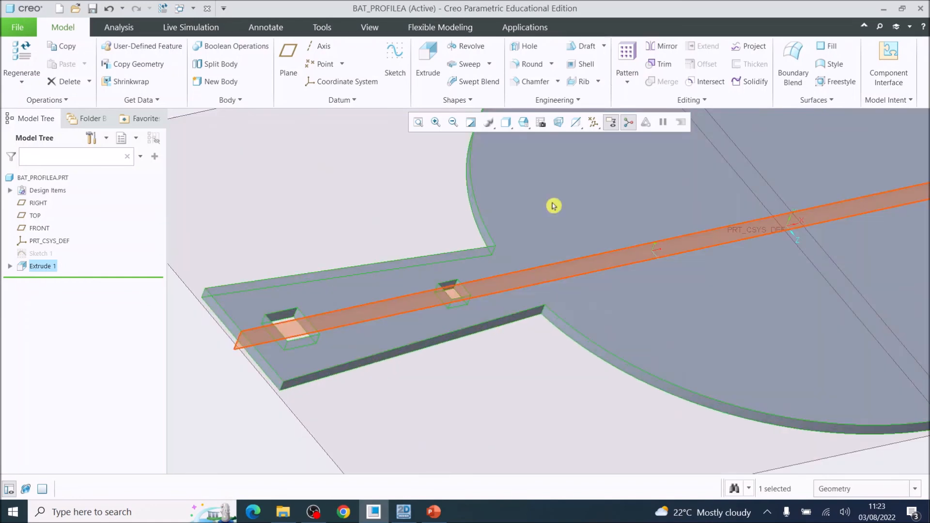
pyautogui.click(532, 64)
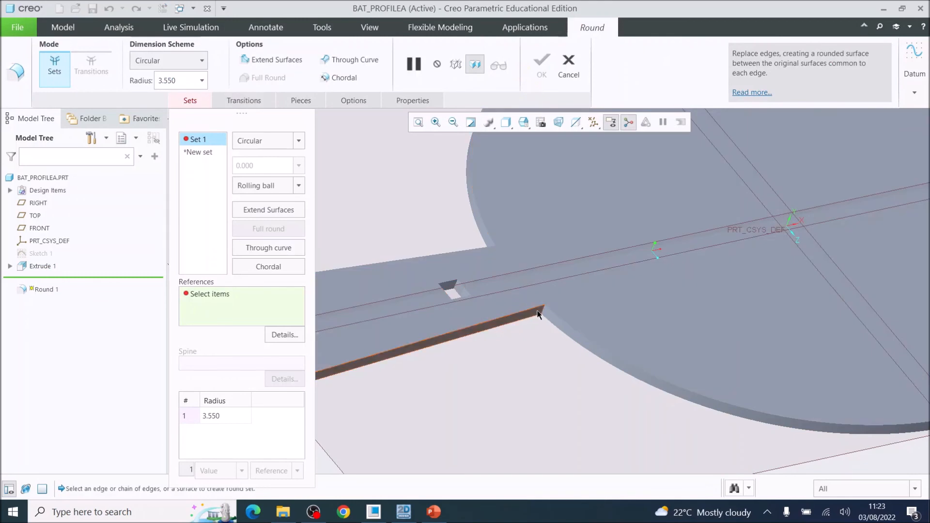
pyautogui.scroll(2, 540, 314)
pyautogui.scroll(2, 539, 312)
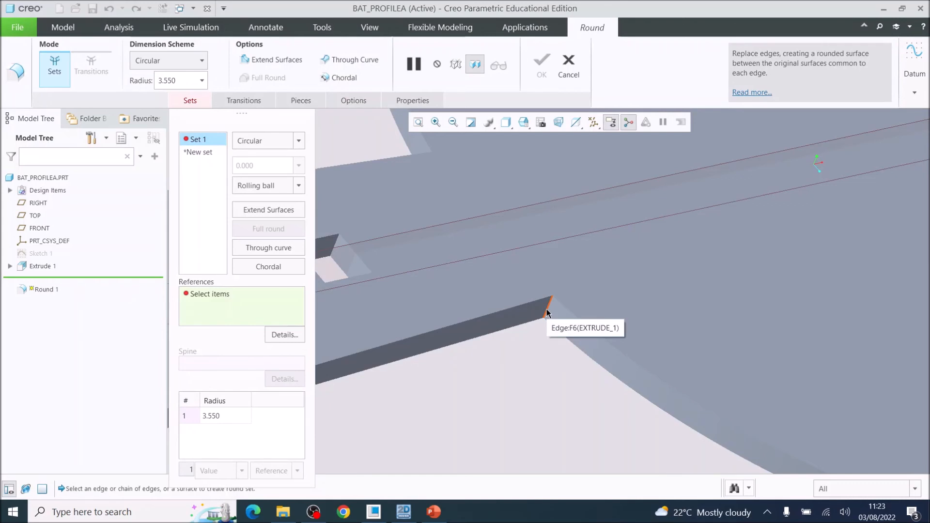
pyautogui.click(548, 313)
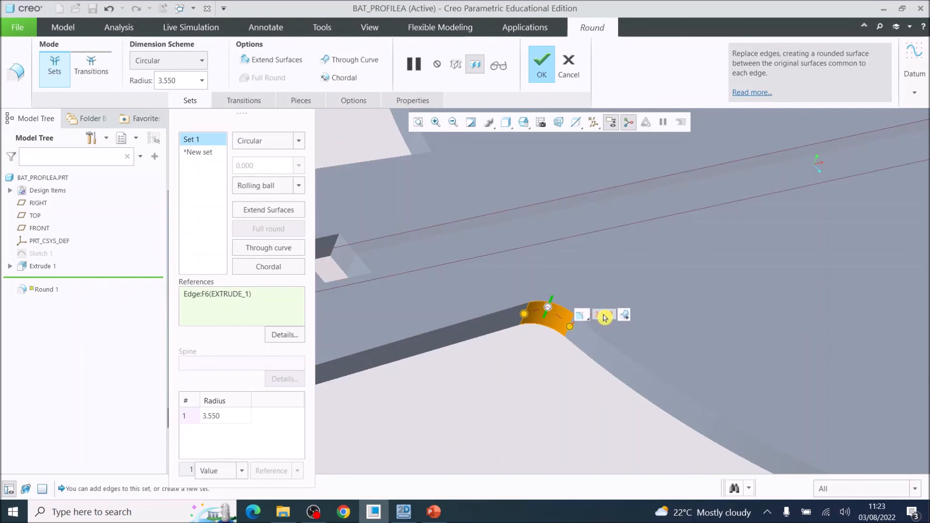
pyautogui.doubleClick(604, 315)
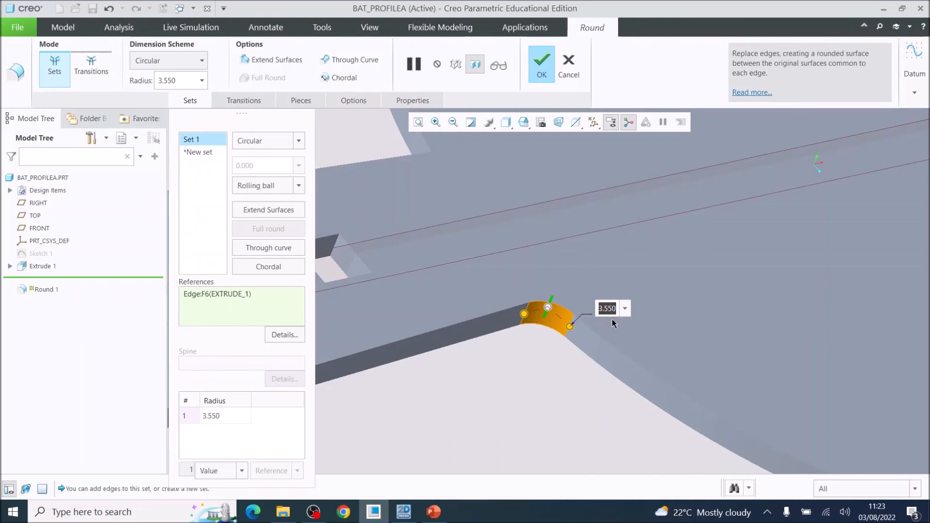
pyautogui.write('20')
pyautogui.press('Return')
pyautogui.scroll(-5, 595, 305)
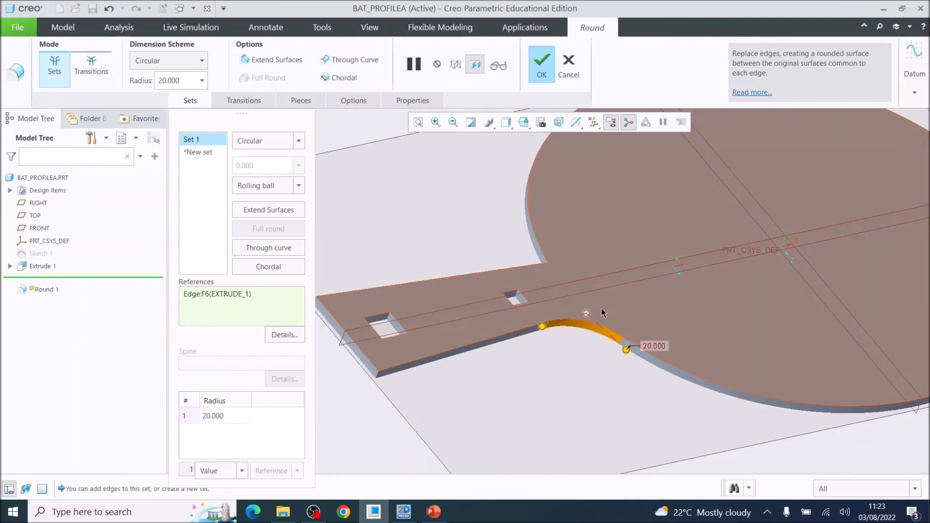
# Add the opposite handle-to-blade edge to the round with the same radius of 20, and accept the feature
pyautogui.moveTo(593, 303); pyautogui.dragTo(636, 338, button='middle')
pyautogui.scroll(2, 645, 344)
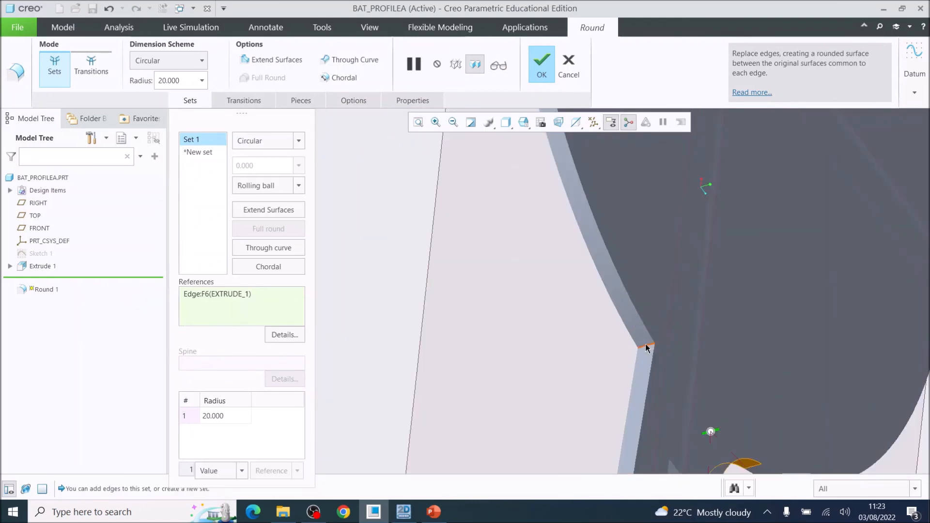
pyautogui.click(646, 347)
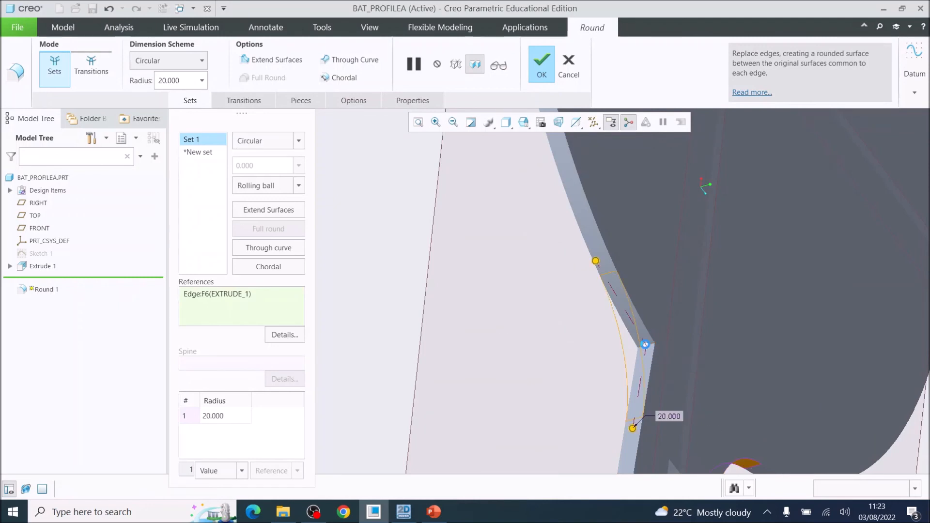
pyautogui.scroll(-3, 715, 370)
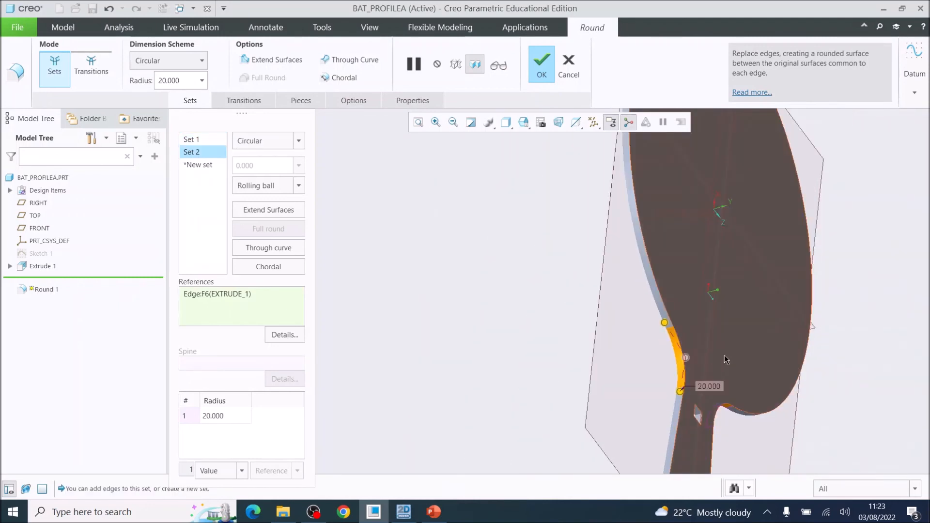
pyautogui.moveTo(698, 410); pyautogui.dragTo(606, 123, button='middle')
pyautogui.click(543, 67)
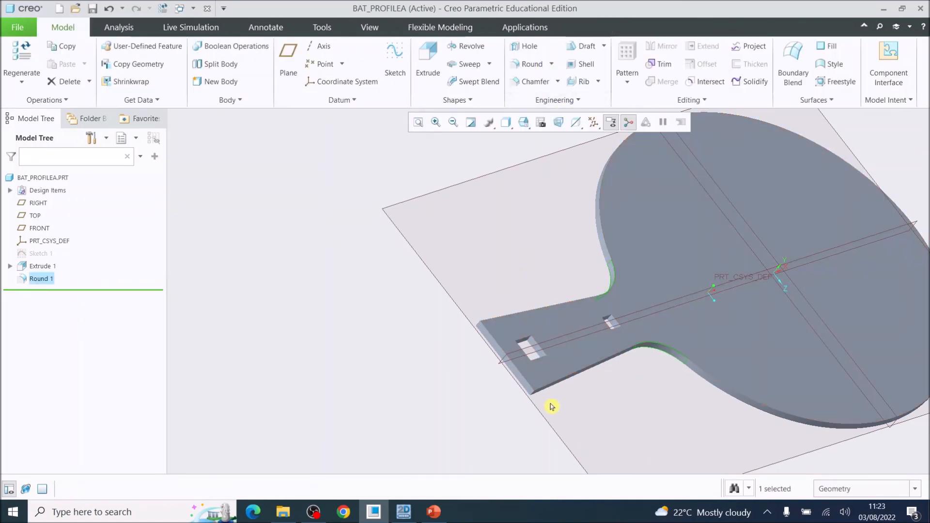
# Start a new Round on the lower corner edge at the handle's free end and set its radius to 5
pyautogui.scroll(3, 552, 407)
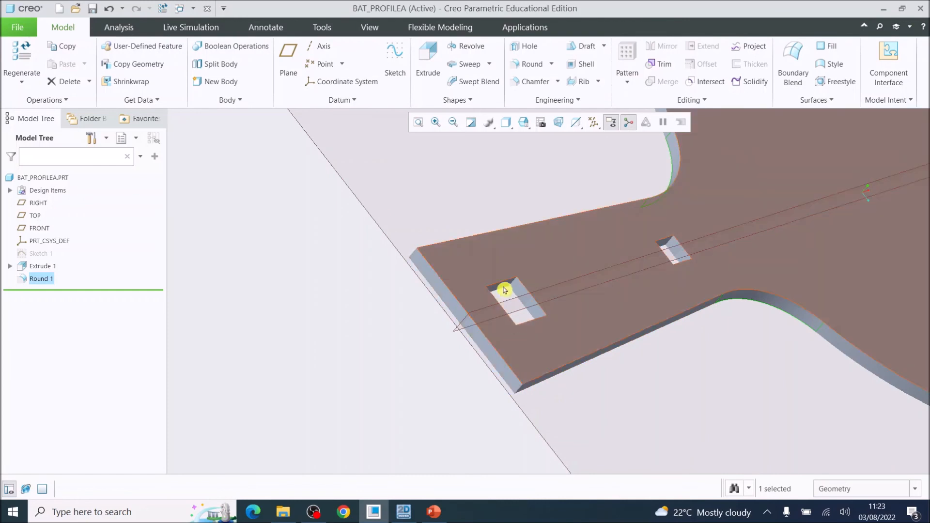
pyautogui.click(518, 68)
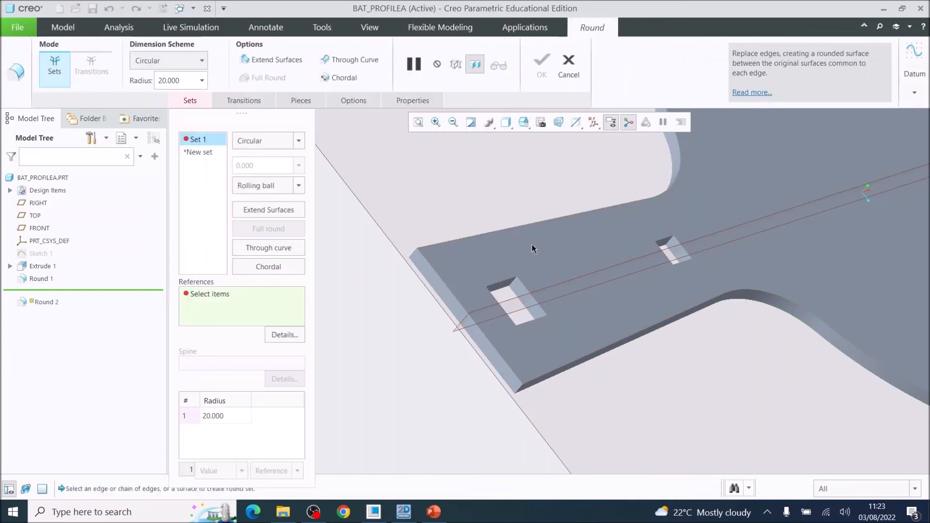
pyautogui.click(518, 390)
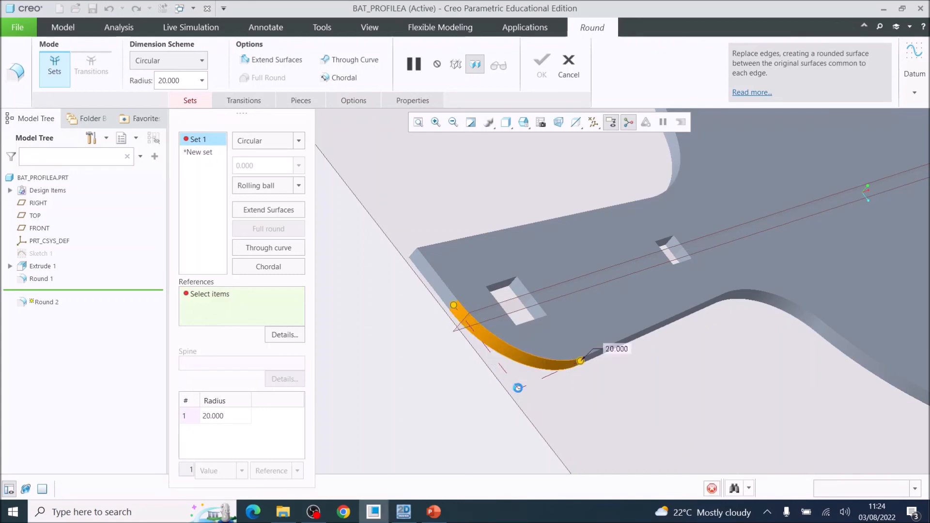
pyautogui.doubleClick(618, 348)
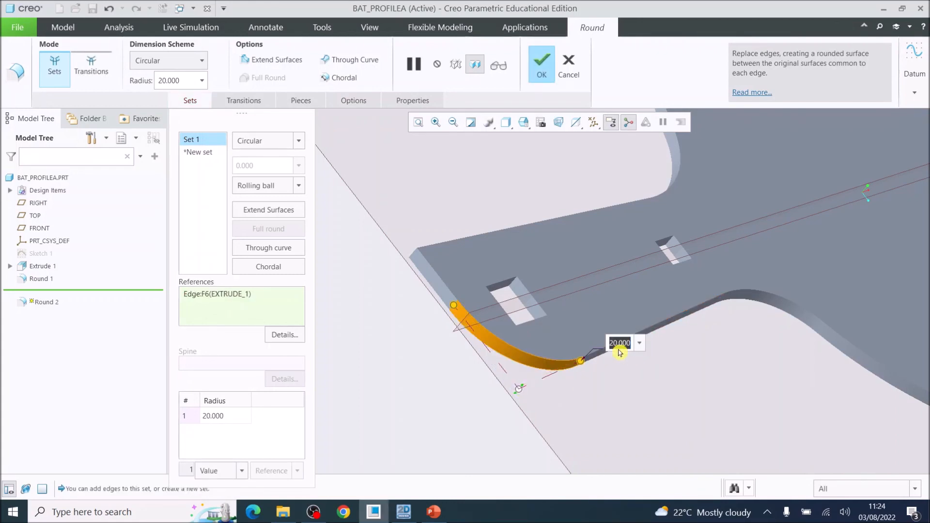
pyautogui.write('5')
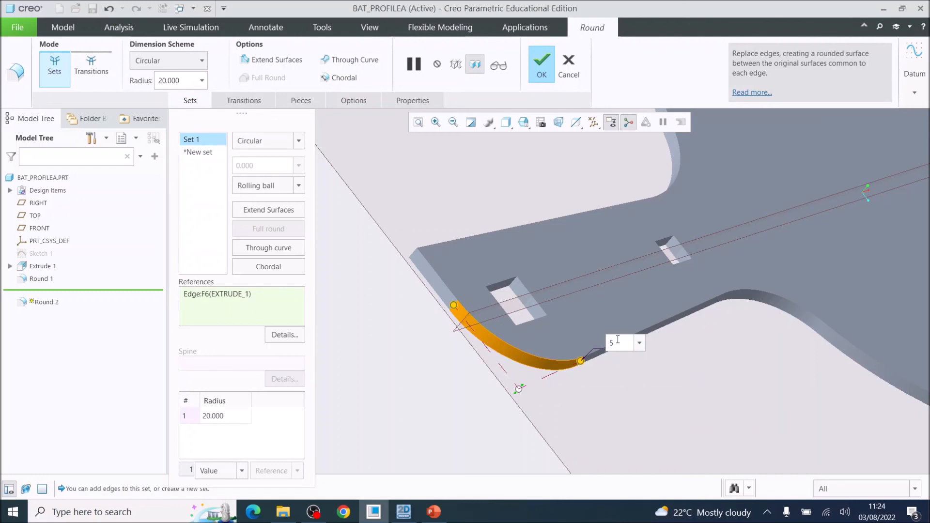
pyautogui.press('Return')
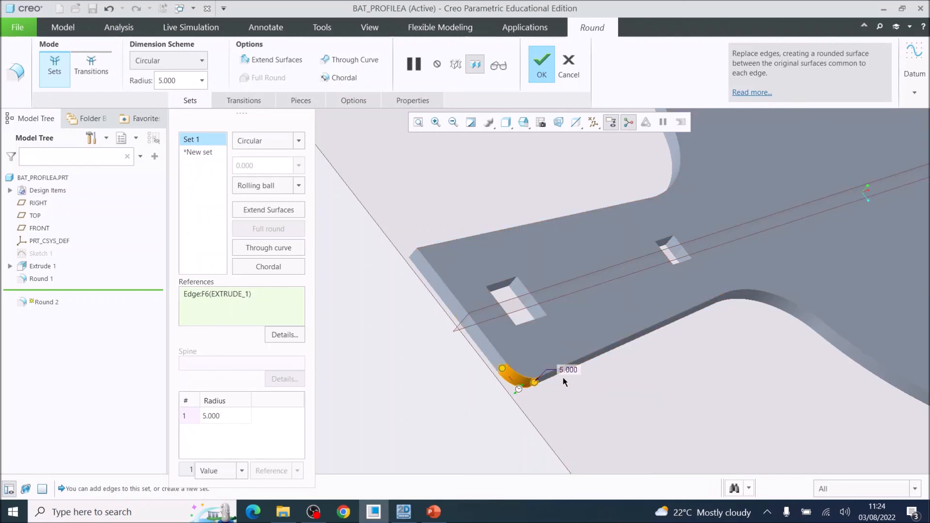
# Round the other corner edge at the handle's free end with radius 5 and accept the feature
pyautogui.moveTo(463, 285); pyautogui.dragTo(469, 289, button='middle')
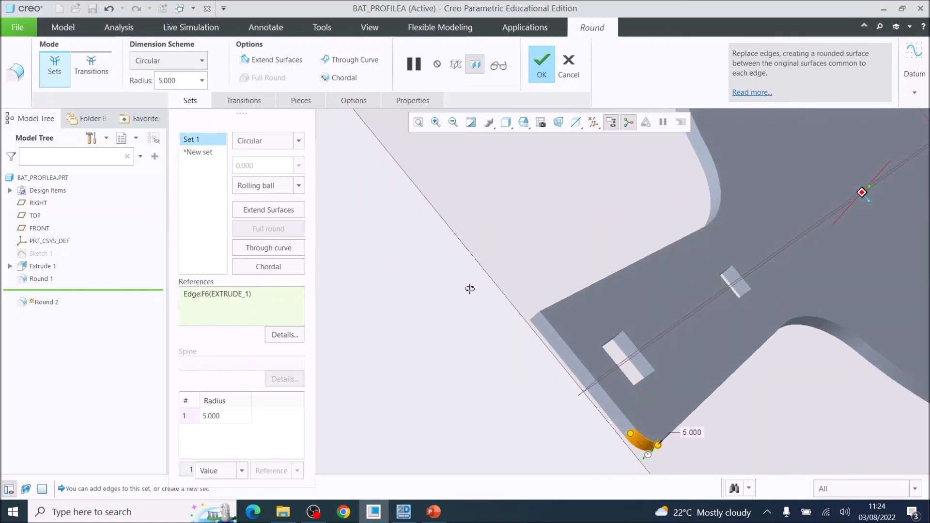
pyautogui.click(535, 319)
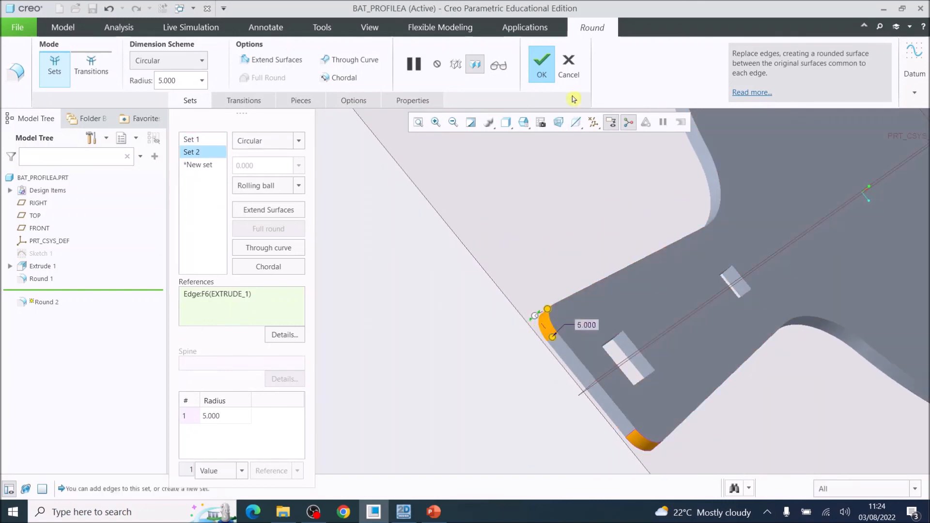
pyautogui.click(542, 59)
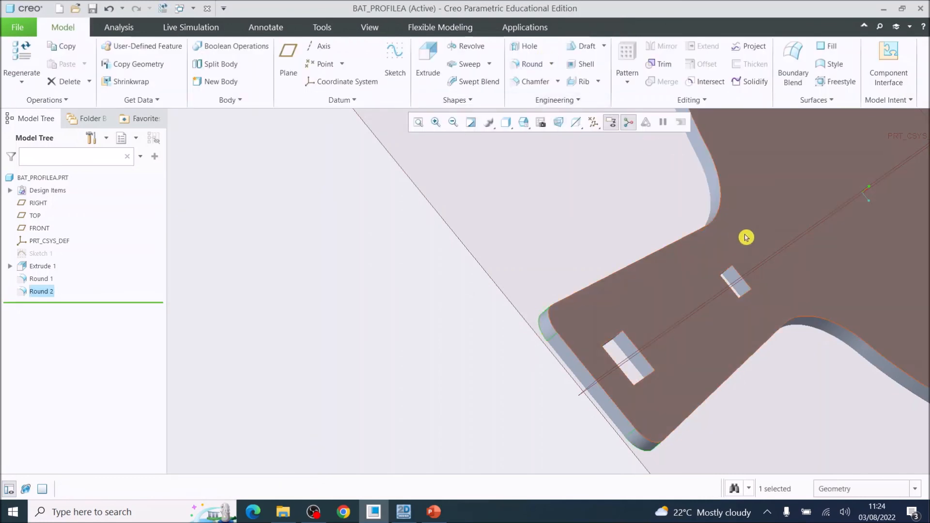
# Fit the whole bat in view and save the part as BAT_PROFILEA.PRT
pyautogui.scroll(5, 751, 235)
pyautogui.moveTo(828, 213); pyautogui.dragTo(772, 224, button='middle')
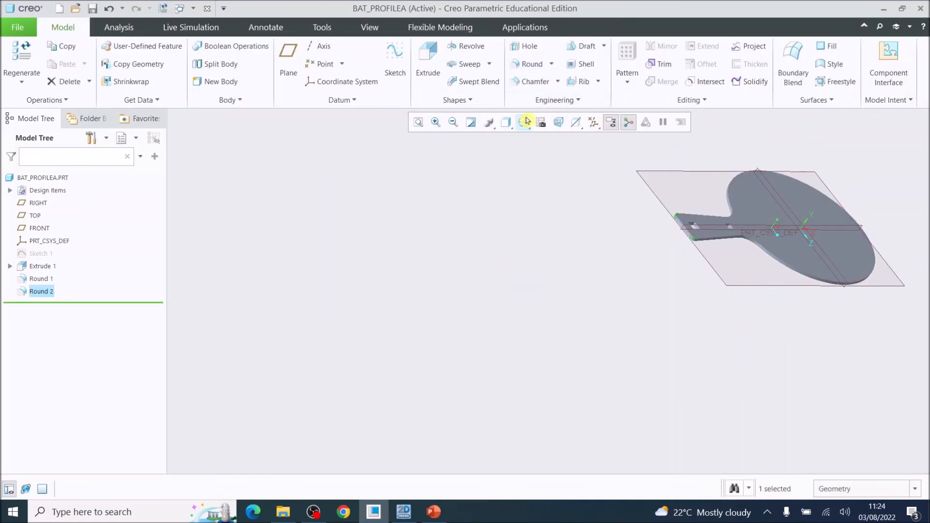
pyautogui.click(418, 122)
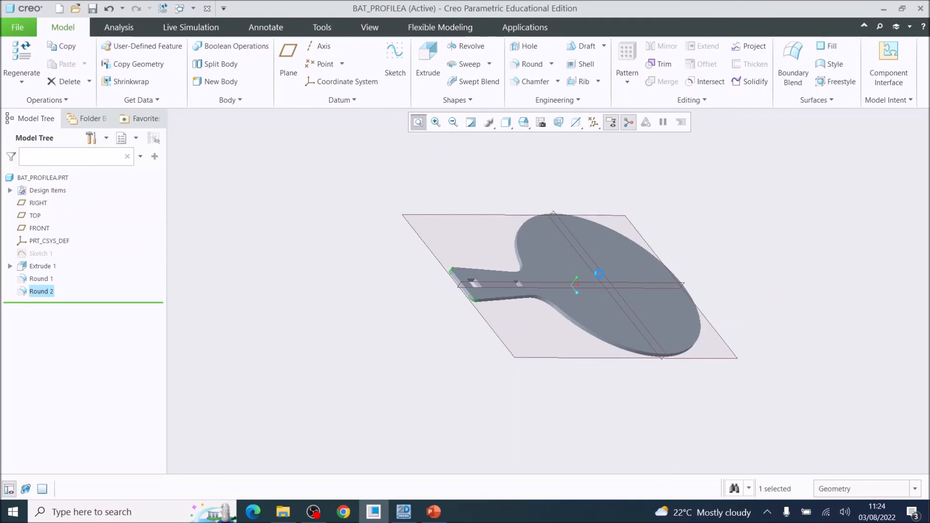
pyautogui.moveTo(589, 256); pyautogui.dragTo(638, 277, button='middle')
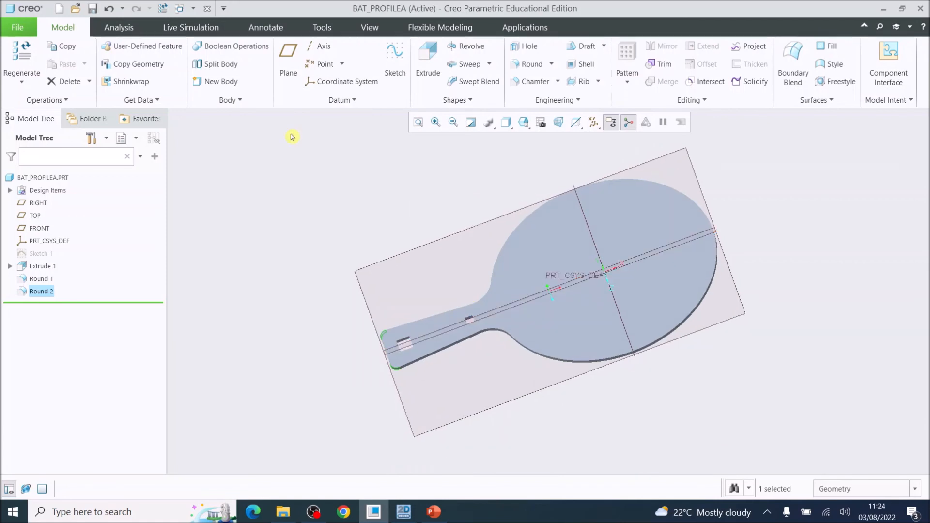
pyautogui.click(16, 27)
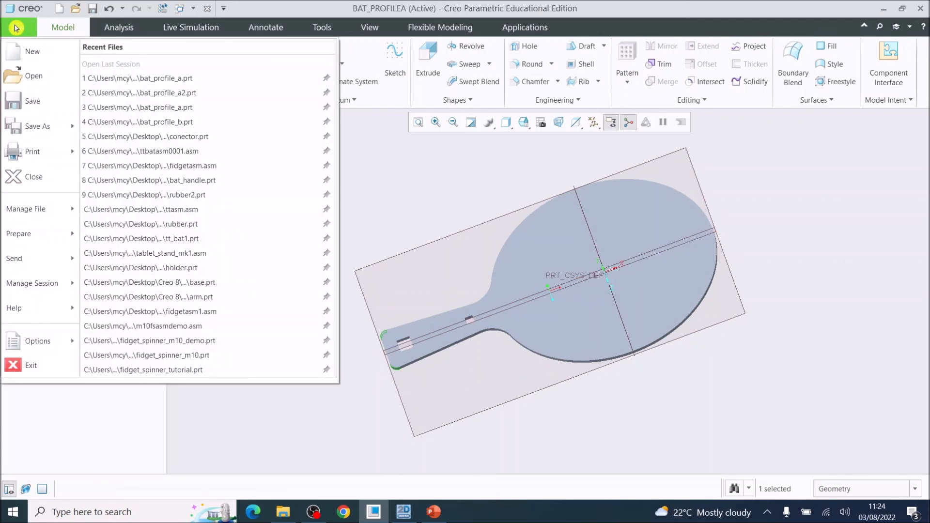
pyautogui.click(22, 102)
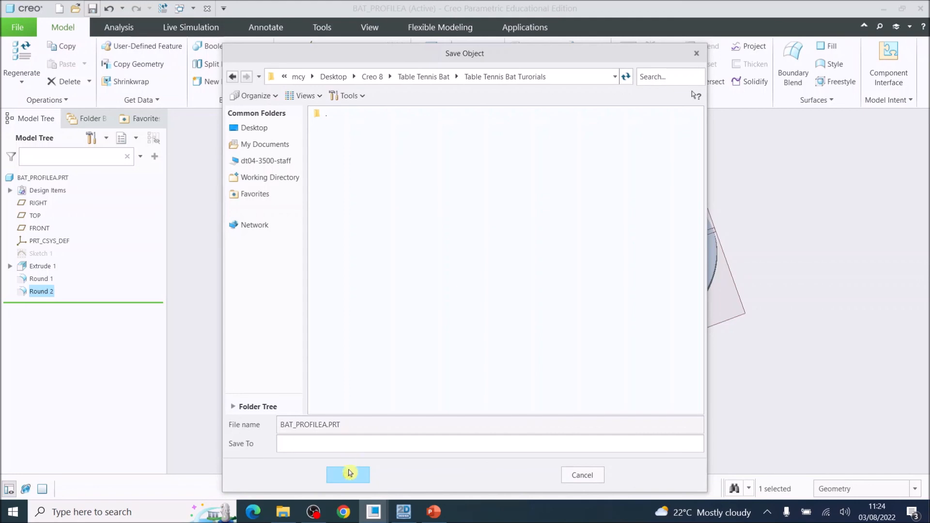
pyautogui.click(348, 476)
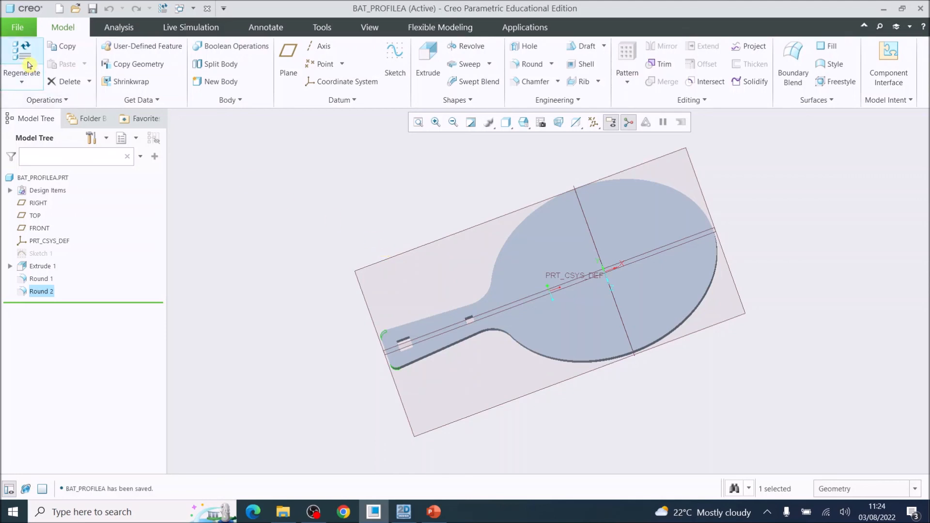
# Save a copy of the part as a Part file named bat_profileB
pyautogui.click(20, 29)
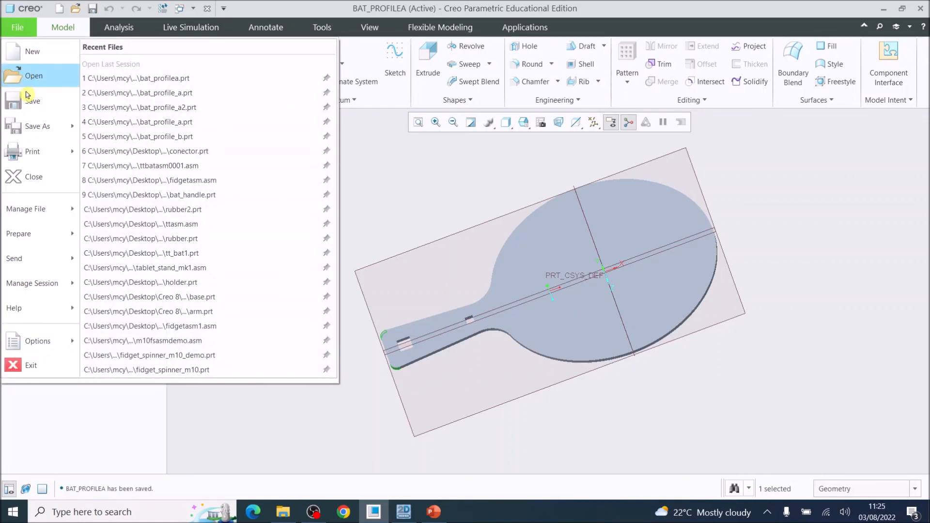
pyautogui.moveTo(38, 133)
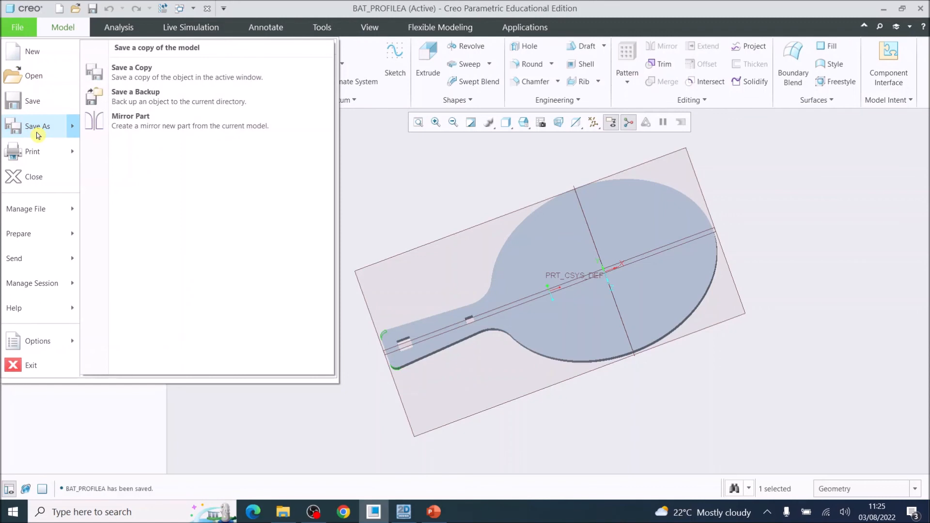
pyautogui.click(133, 80)
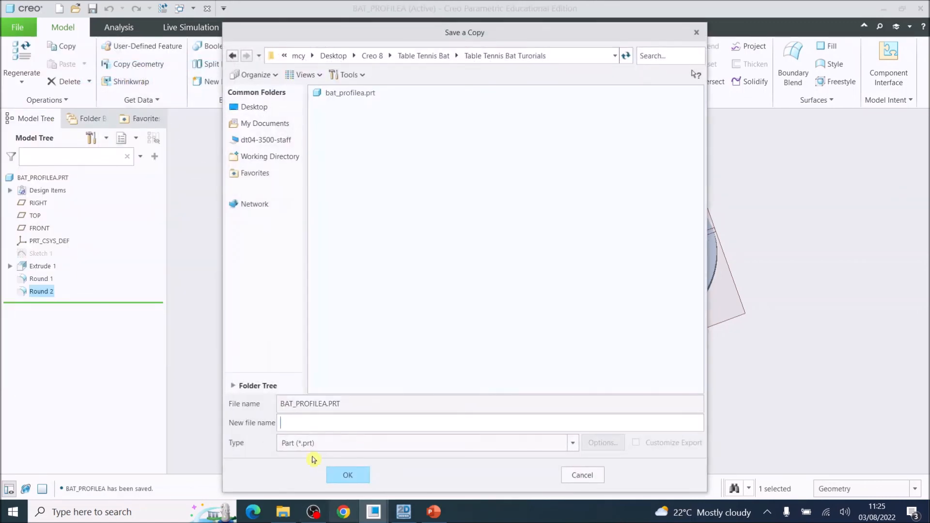
pyautogui.click(356, 94)
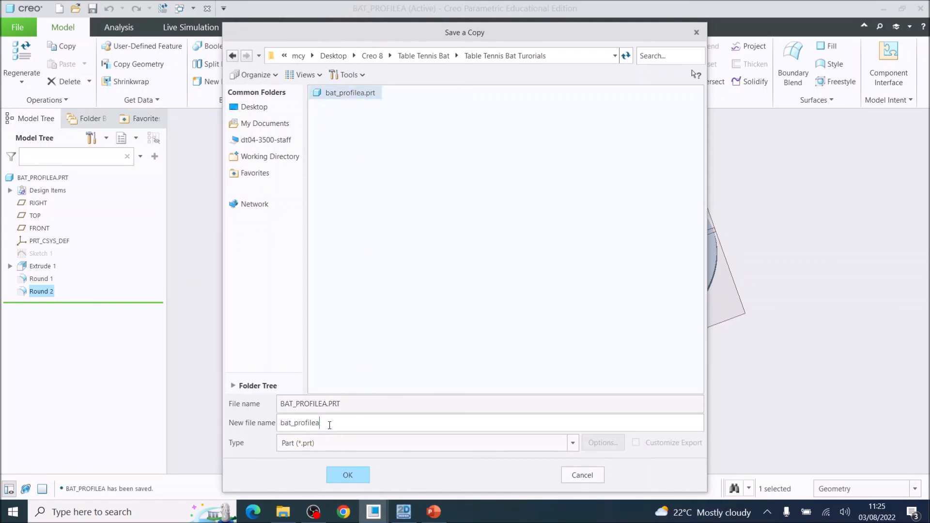
pyautogui.press('BackSpace')
pyautogui.write('B')
pyautogui.click(342, 479)
pyautogui.click(349, 477)
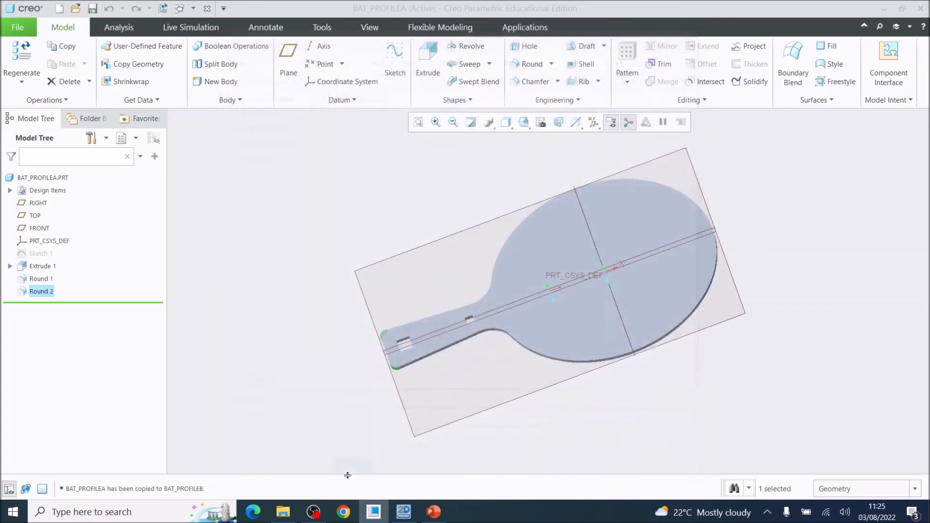